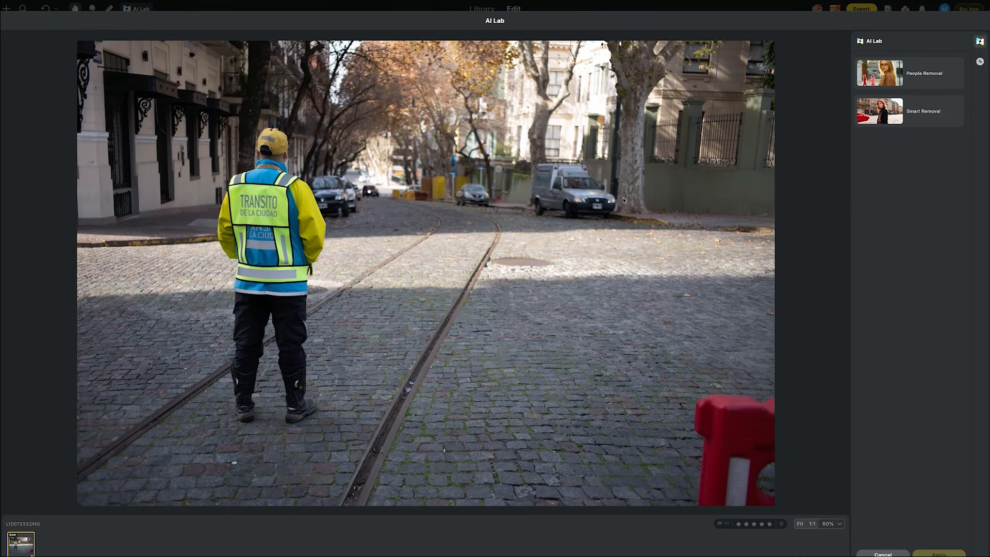
# - Remove the traffic worker from the street photo with Smart Removal by brushing over him, and save the result
pyautogui.click(881, 115)
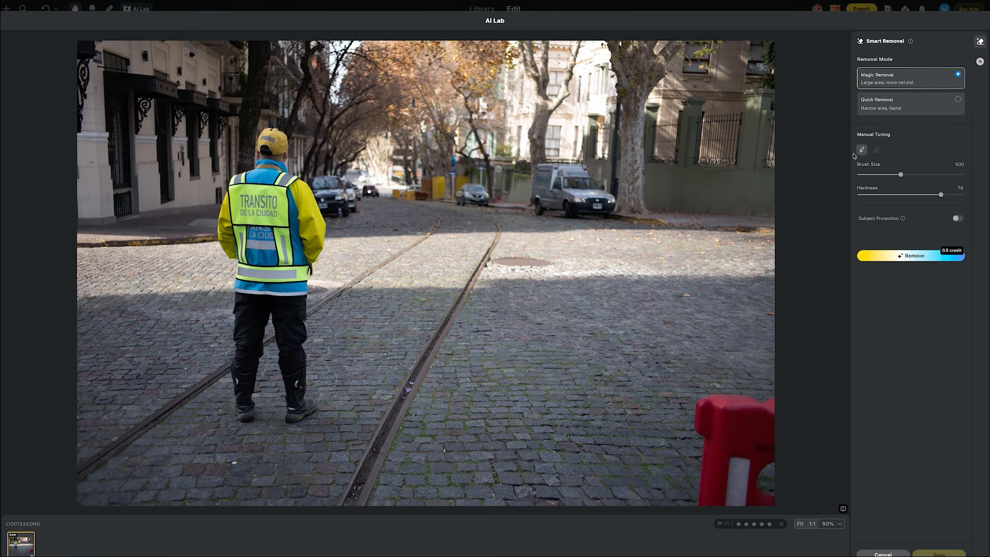
pyautogui.click(274, 151)
pyautogui.moveTo(275, 151)
pyautogui.mouseDown()
pyautogui.moveTo(301, 220)
pyautogui.moveTo(291, 301)
pyautogui.moveTo(297, 404)
pyautogui.moveTo(291, 320)
pyautogui.moveTo(264, 286)
pyautogui.moveTo(247, 337)
pyautogui.moveTo(244, 405)
pyautogui.moveTo(259, 287)
pyautogui.moveTo(237, 222)
pyautogui.moveTo(253, 174)
pyautogui.moveTo(268, 219)
pyautogui.mouseUp()
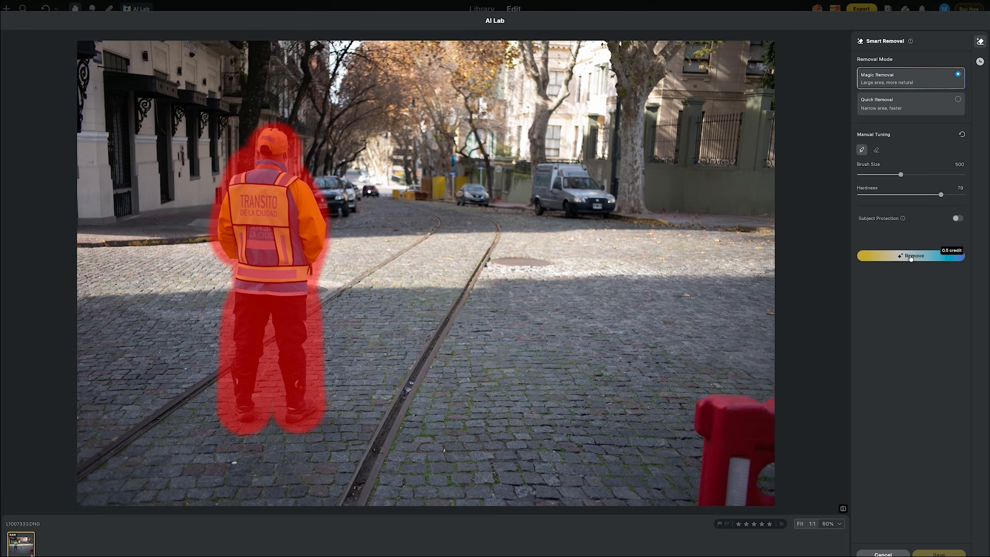
pyautogui.moveTo(956, 256)
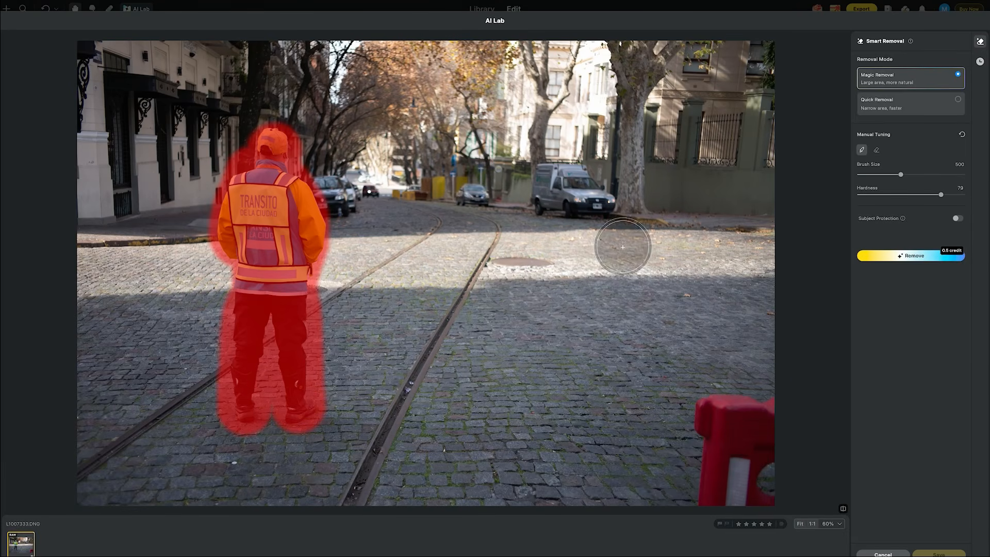
pyautogui.click(904, 257)
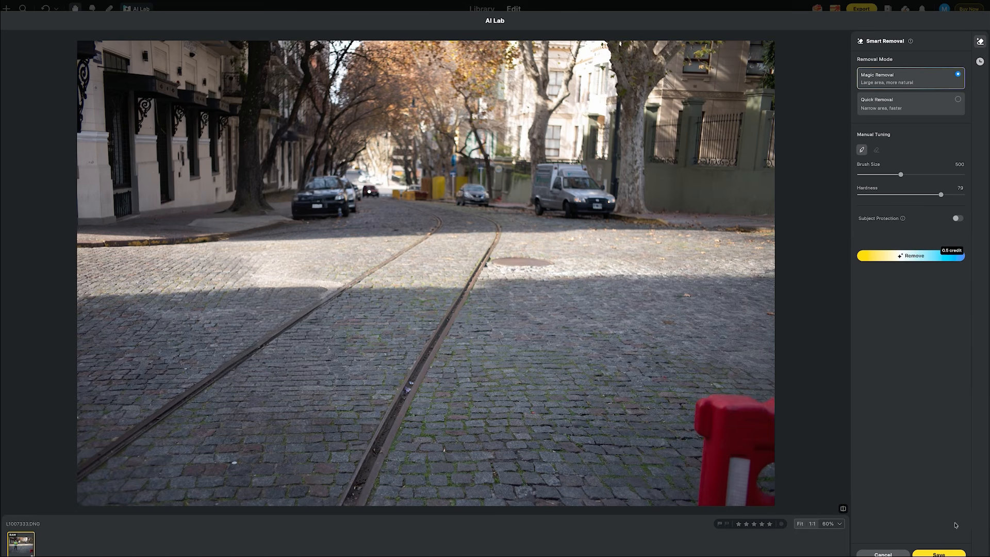
pyautogui.click(940, 551)
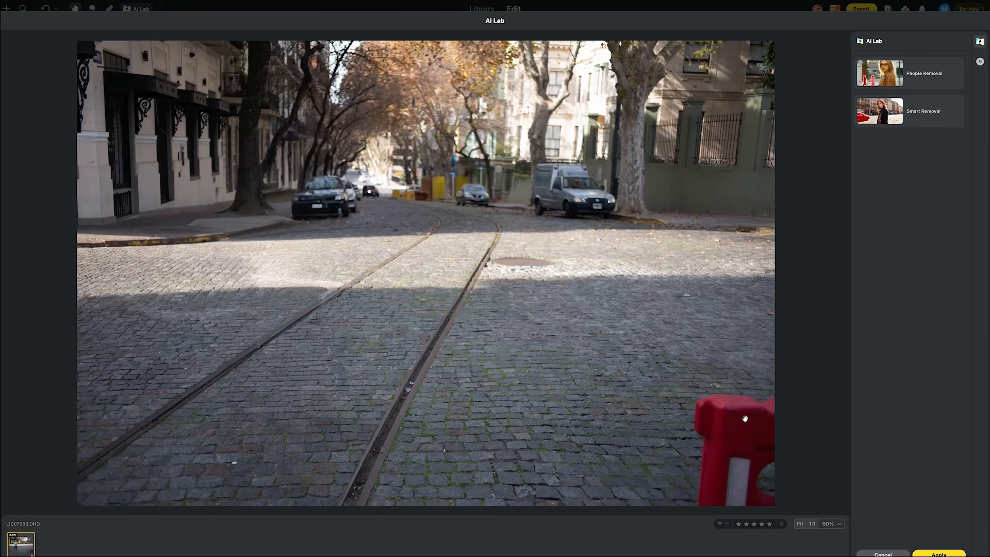
# - Remove the red barrier in the photo's lower right corner with Smart Removal and save the result
pyautogui.click(910, 111)
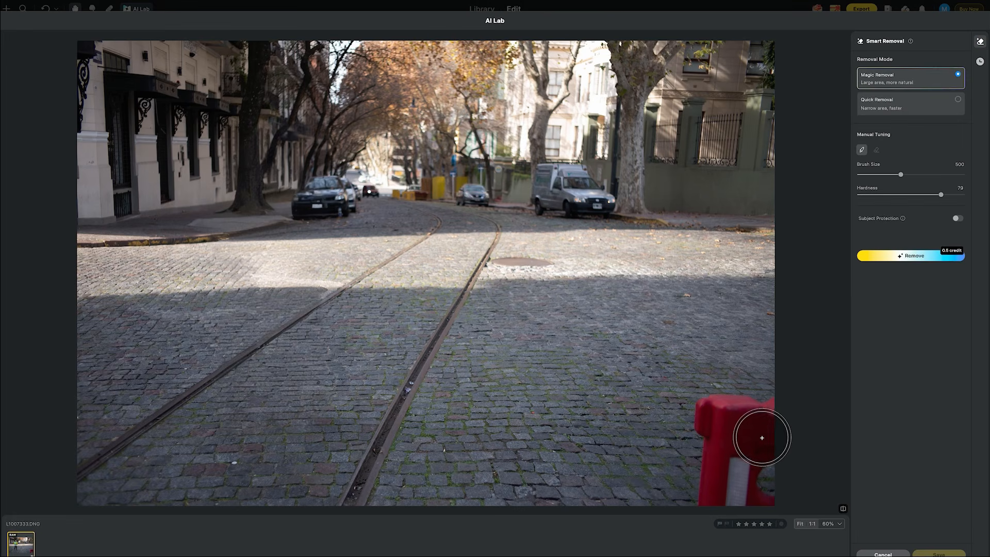
pyautogui.moveTo(767, 421)
pyautogui.mouseDown()
pyautogui.moveTo(707, 416)
pyautogui.moveTo(716, 429)
pyautogui.moveTo(713, 492)
pyautogui.moveTo(755, 494)
pyautogui.moveTo(755, 455)
pyautogui.moveTo(770, 456)
pyautogui.moveTo(765, 485)
pyautogui.mouseUp()
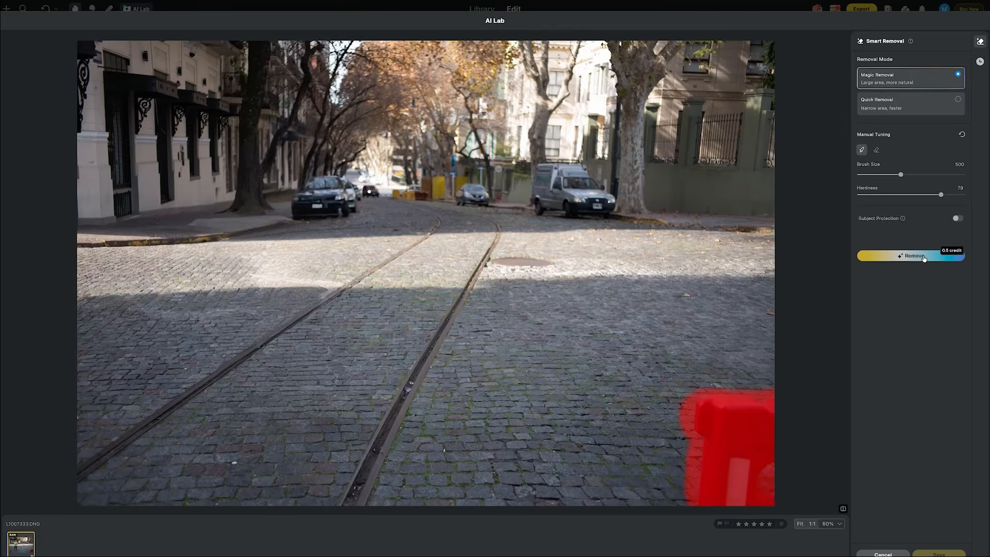
pyautogui.click(913, 256)
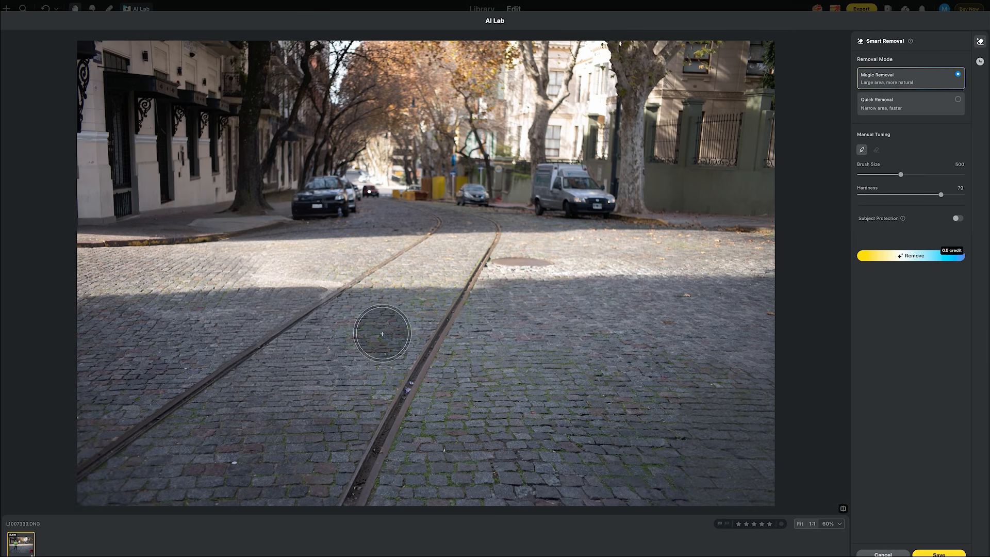
pyautogui.click(937, 553)
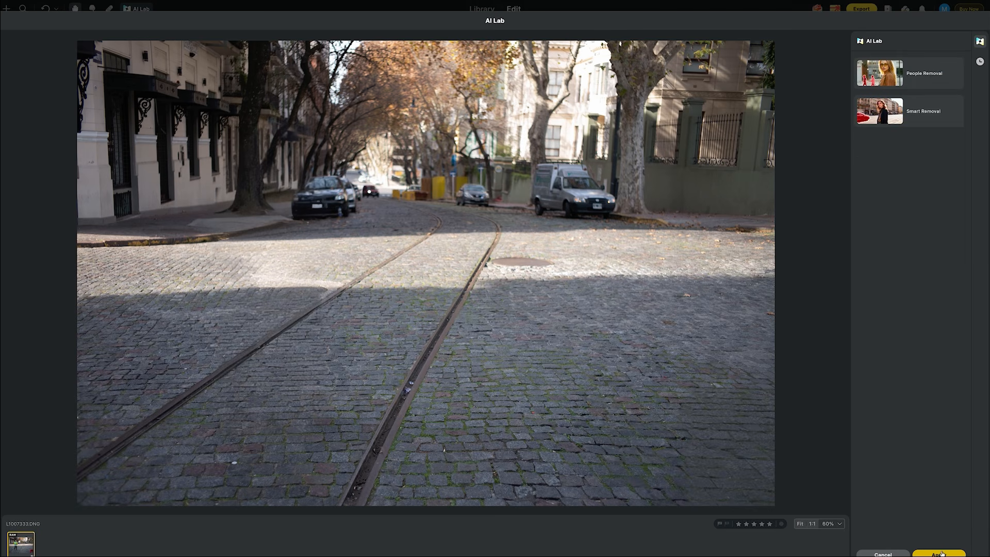
# - Apply the AI Lab edits, choosing to create a new copy of the image
pyautogui.click(938, 554)
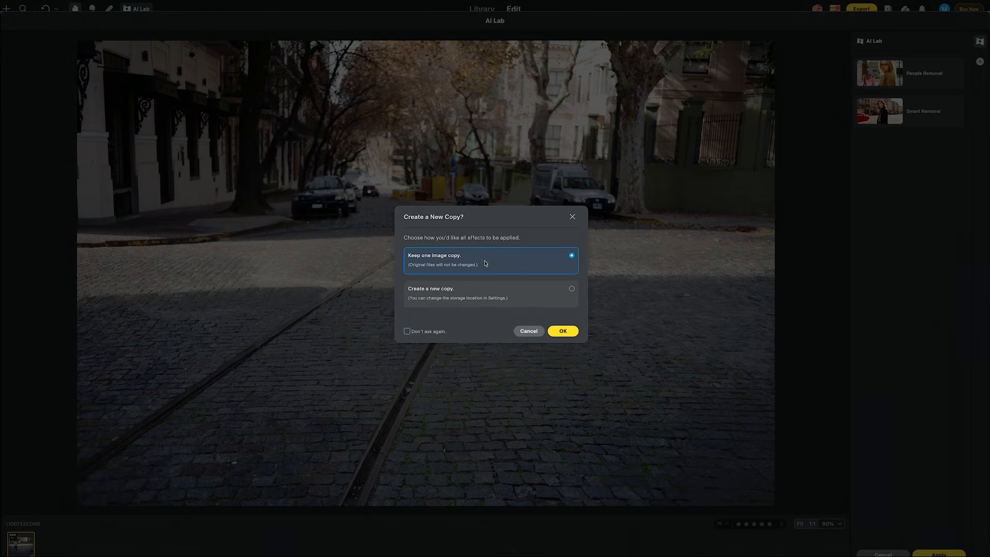
pyautogui.click(570, 293)
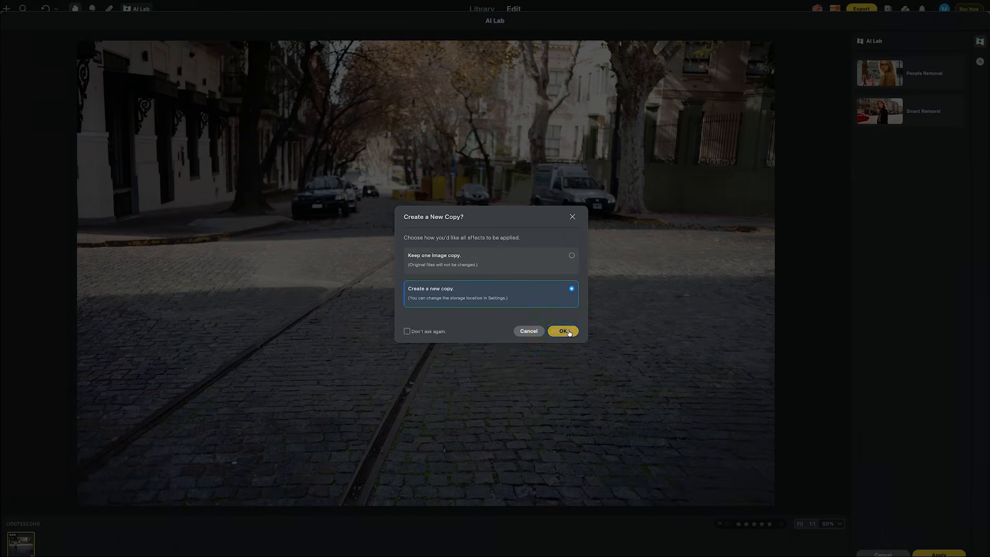
pyautogui.click(564, 331)
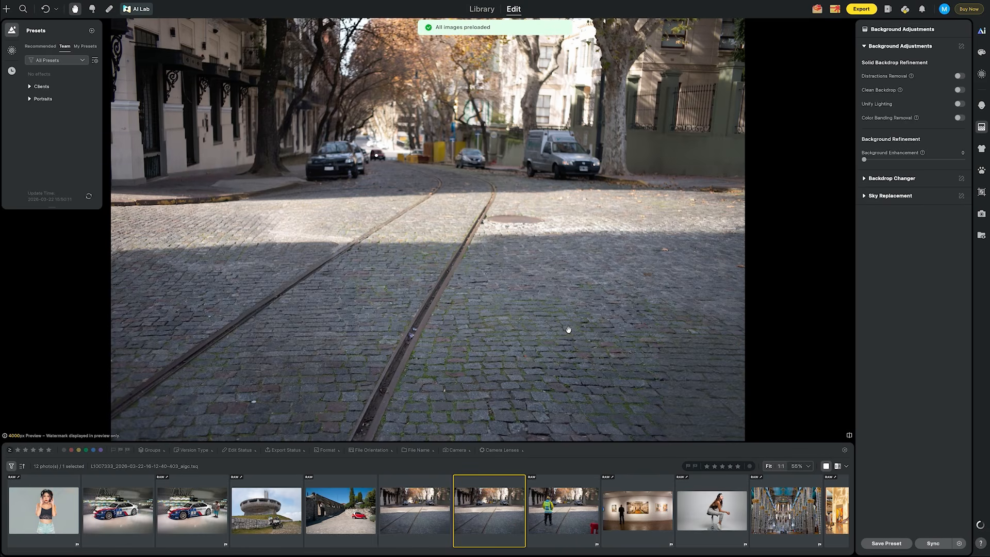
# - Compare the edited copy with the original street photo
pyautogui.press('Right')
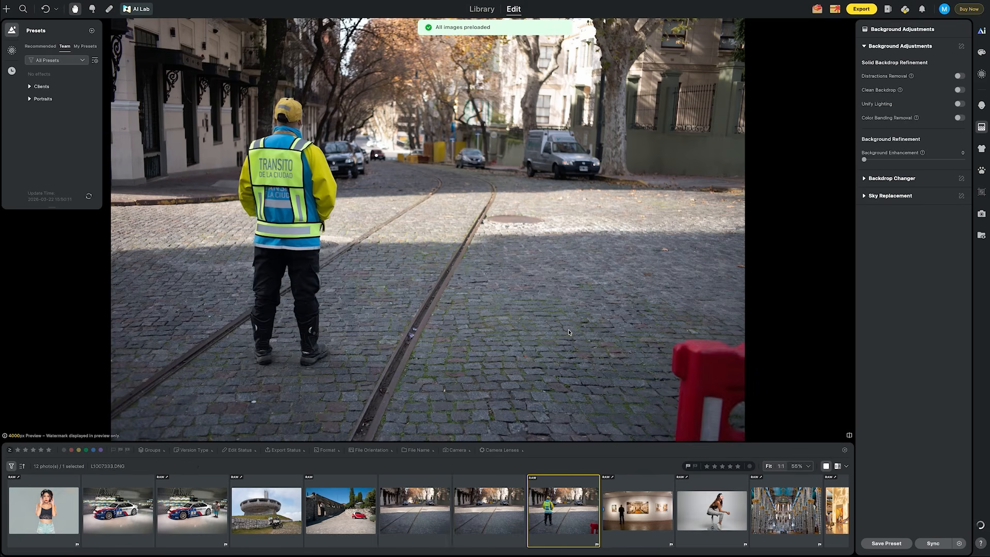
pyautogui.press('Left')
pyautogui.press('Right')
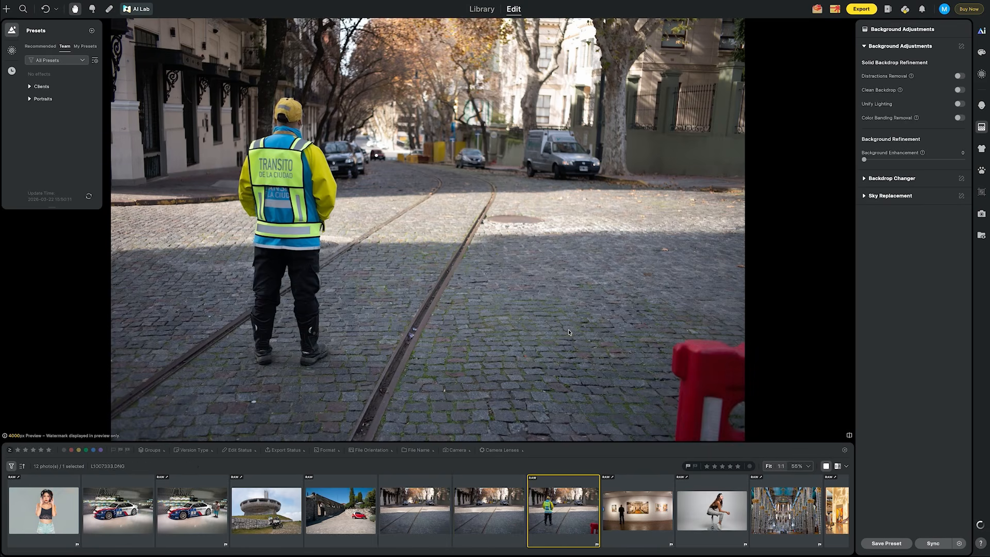
pyautogui.press('Left')
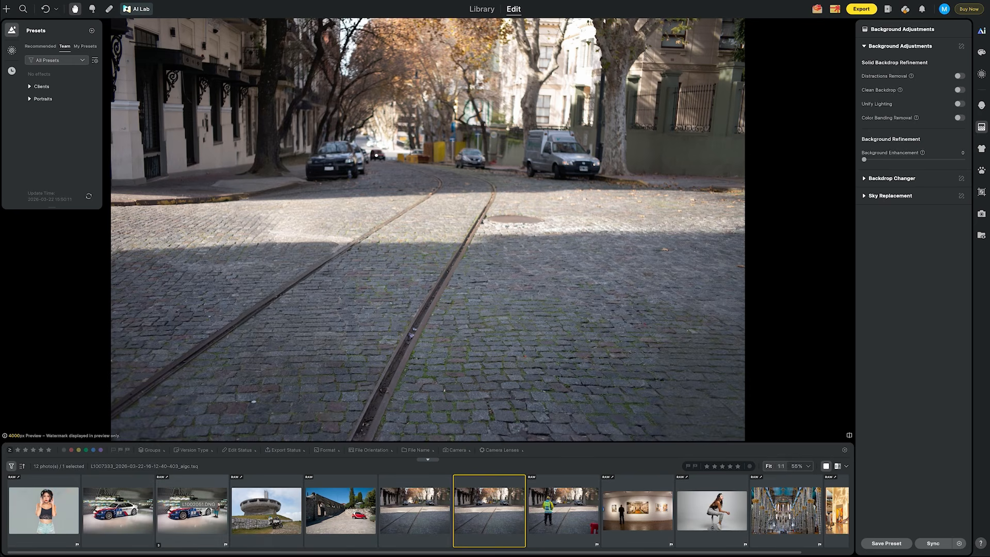
# - Open the BMW race car photo in AI Lab and remove the woman beside the car with People Removal
pyautogui.click(200, 512)
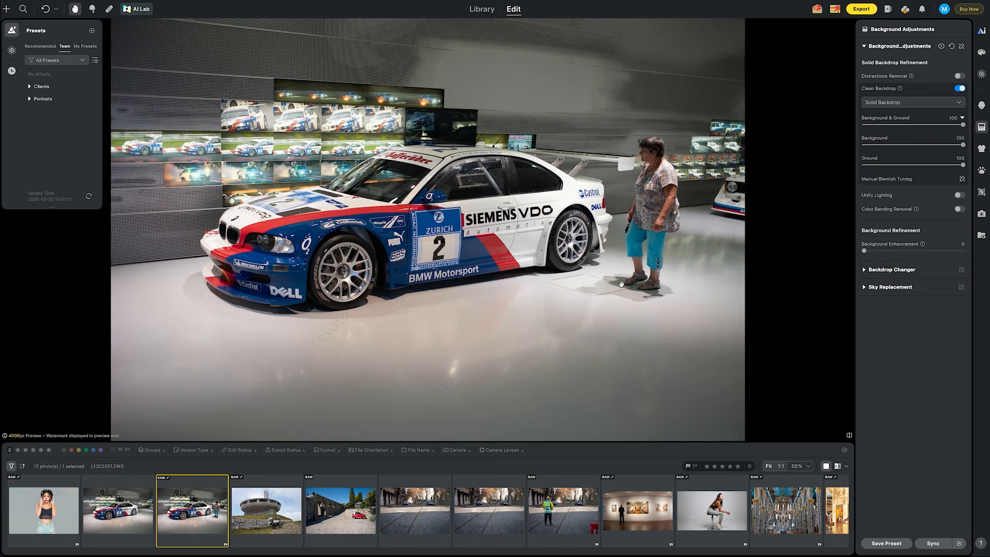
pyautogui.scroll(5, 610, 293)
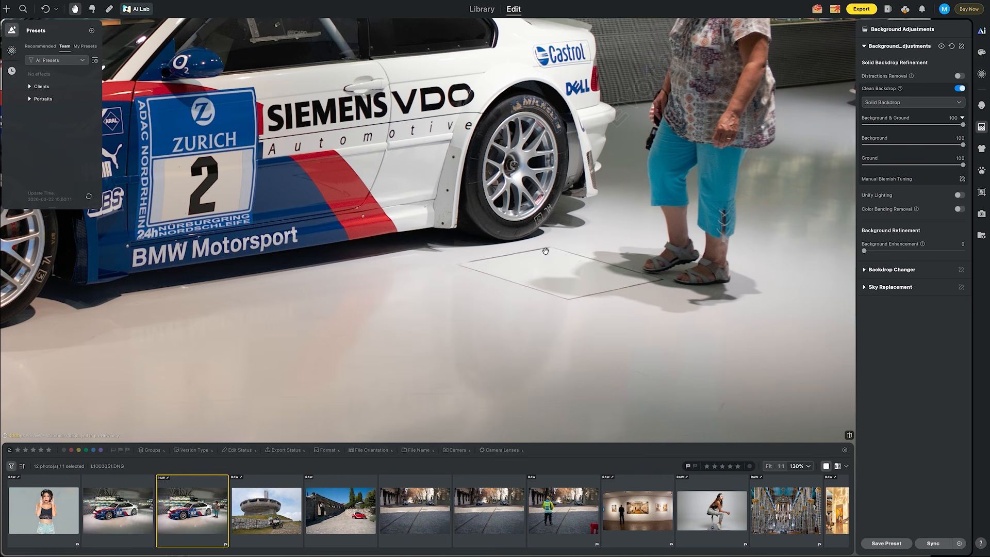
pyautogui.scroll(-5, 614, 283)
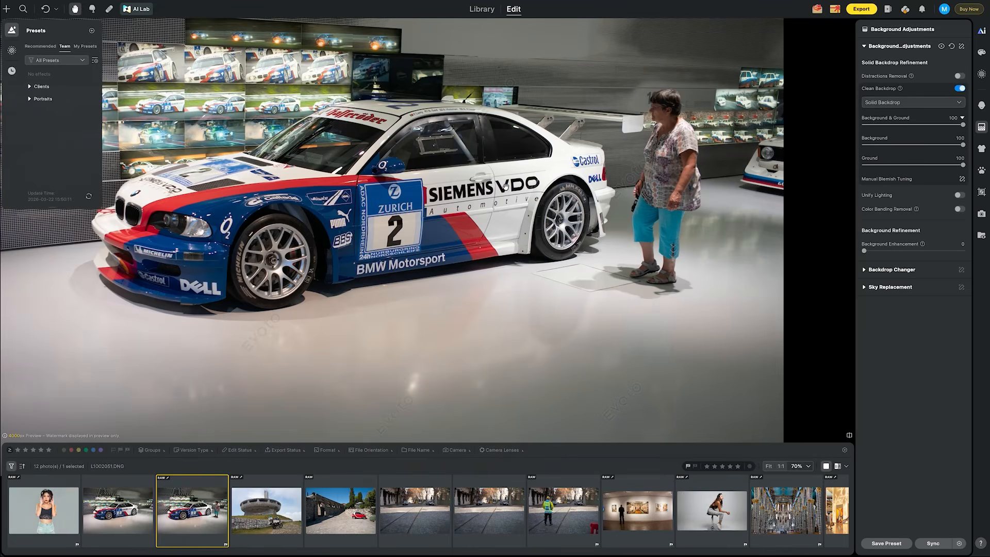
pyautogui.click(141, 10)
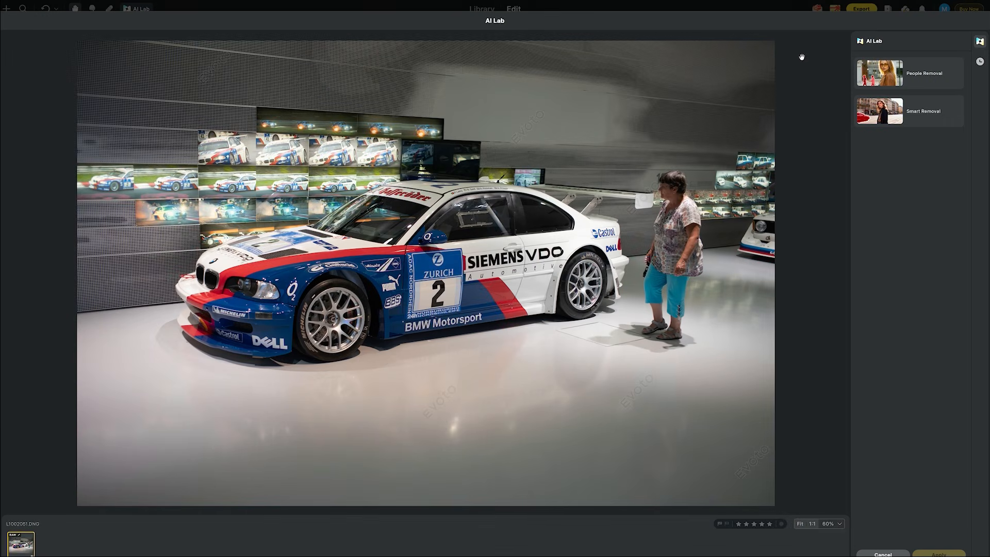
pyautogui.click(891, 74)
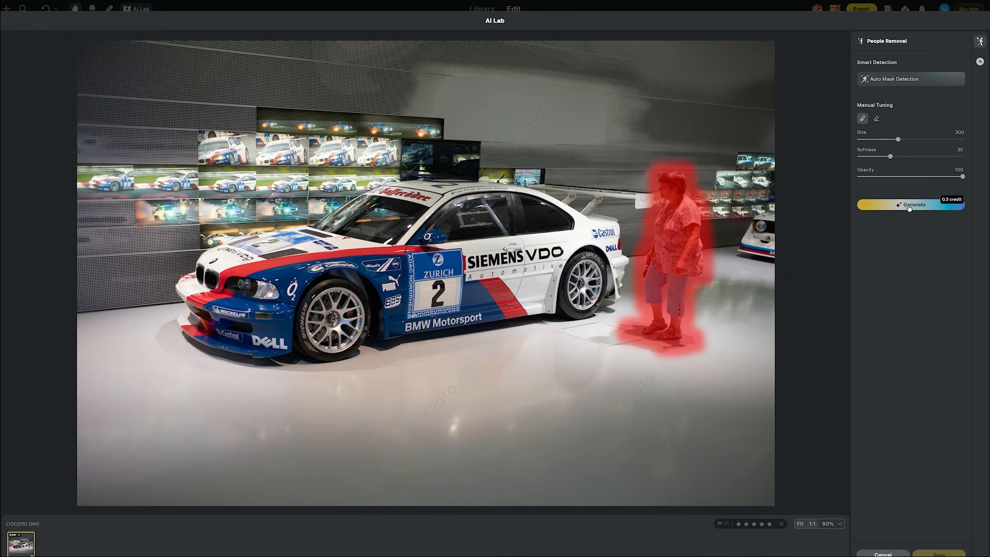
pyautogui.moveTo(954, 205)
pyautogui.click(922, 208)
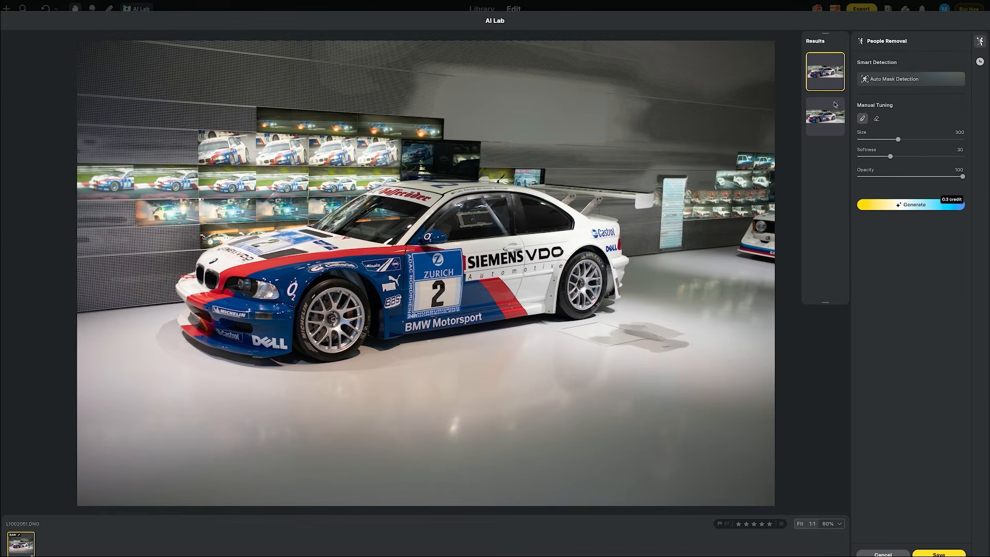
# - Compare the two People Removal results and save the second one
pyautogui.click(827, 112)
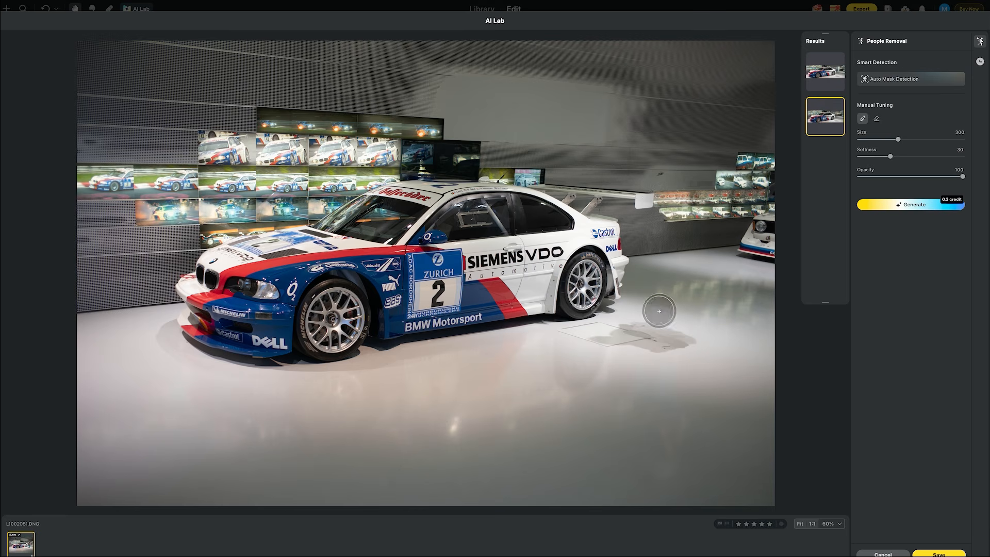
pyautogui.click(825, 79)
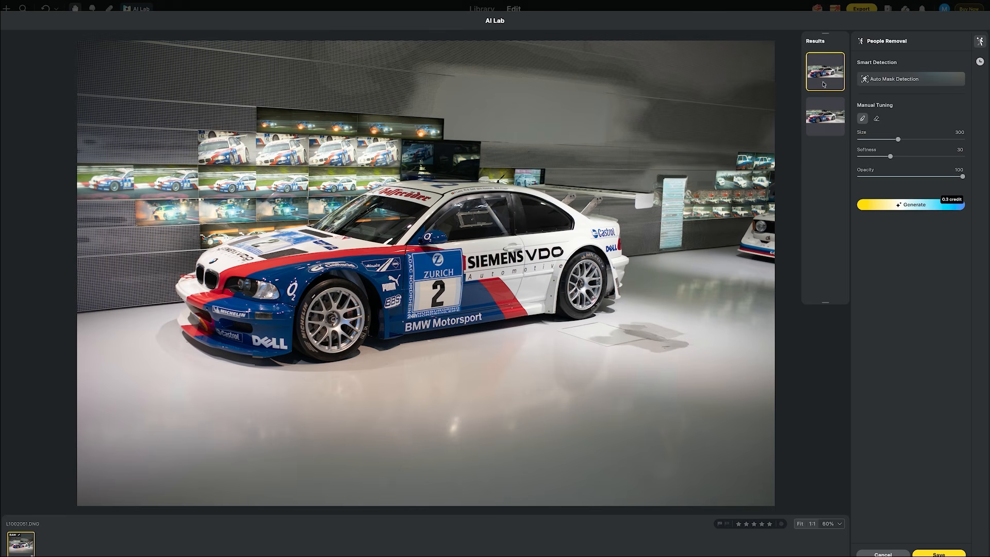
pyautogui.click(820, 128)
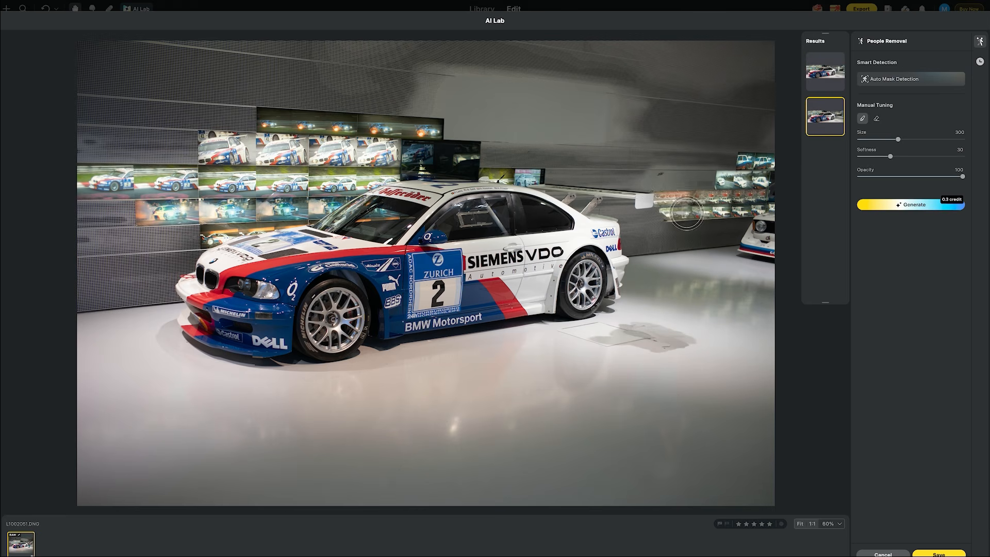
pyautogui.click(825, 75)
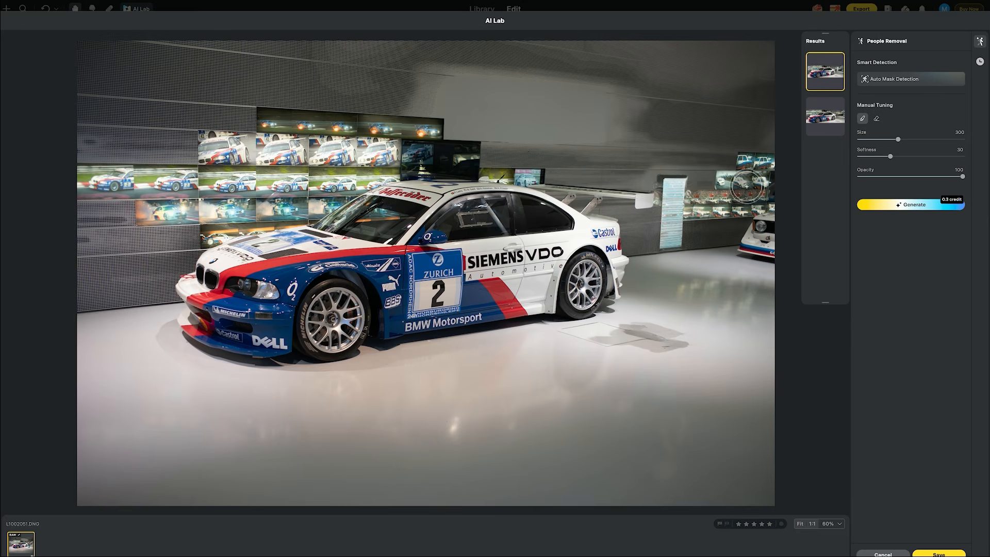
pyautogui.click(820, 123)
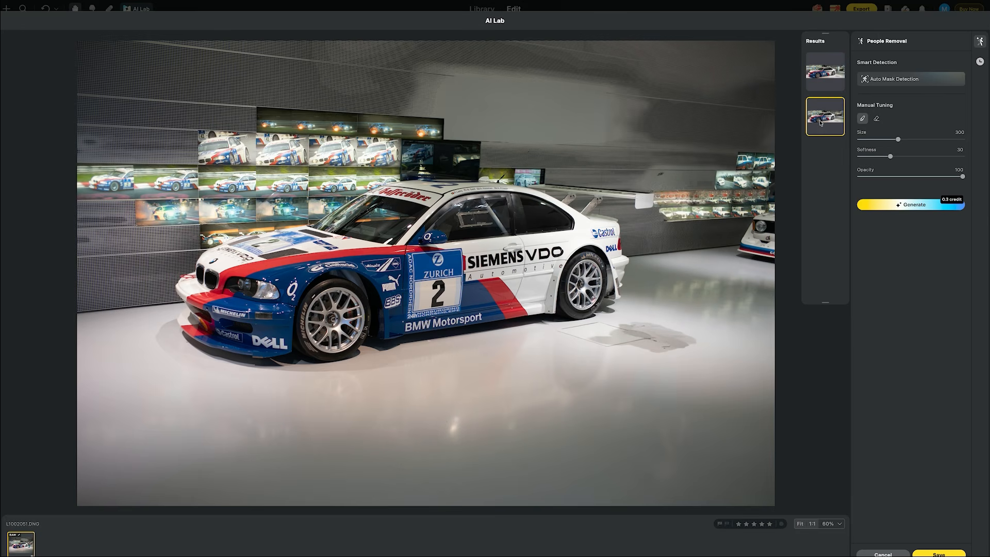
pyautogui.click(937, 553)
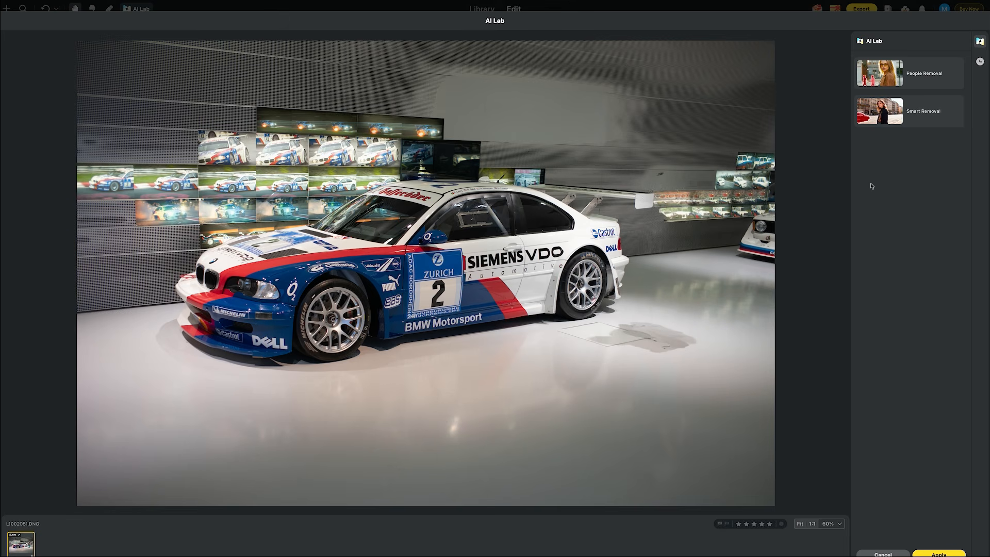
# - Remove the leftover shadow on the floor beside the car with Smart Removal and save the result
pyautogui.click(923, 117)
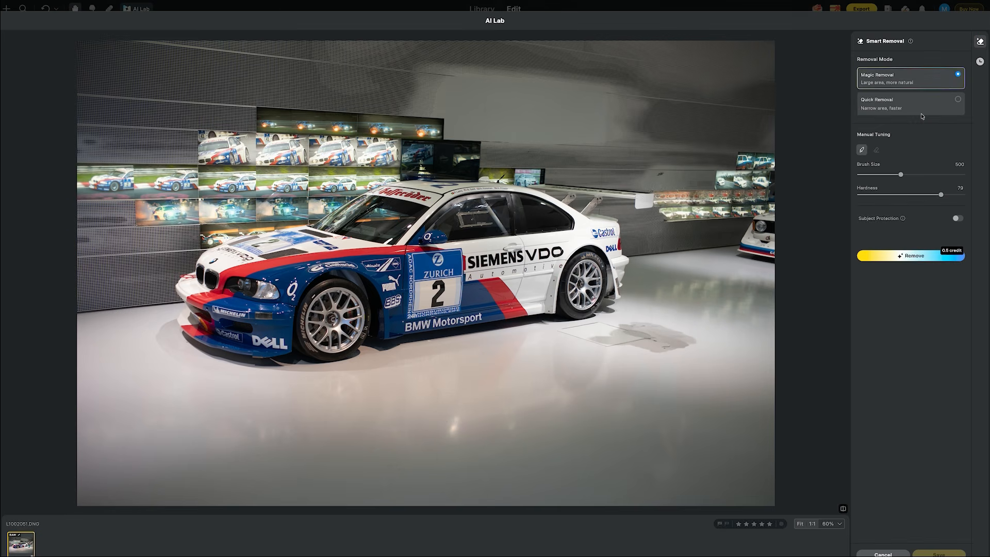
pyautogui.moveTo(680, 343); pyautogui.dragTo(580, 344)
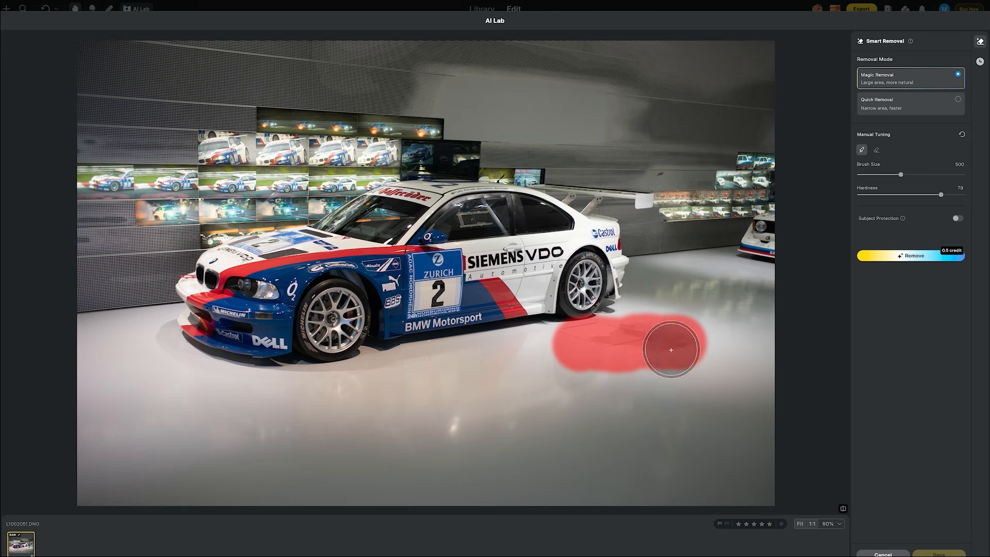
pyautogui.click(915, 258)
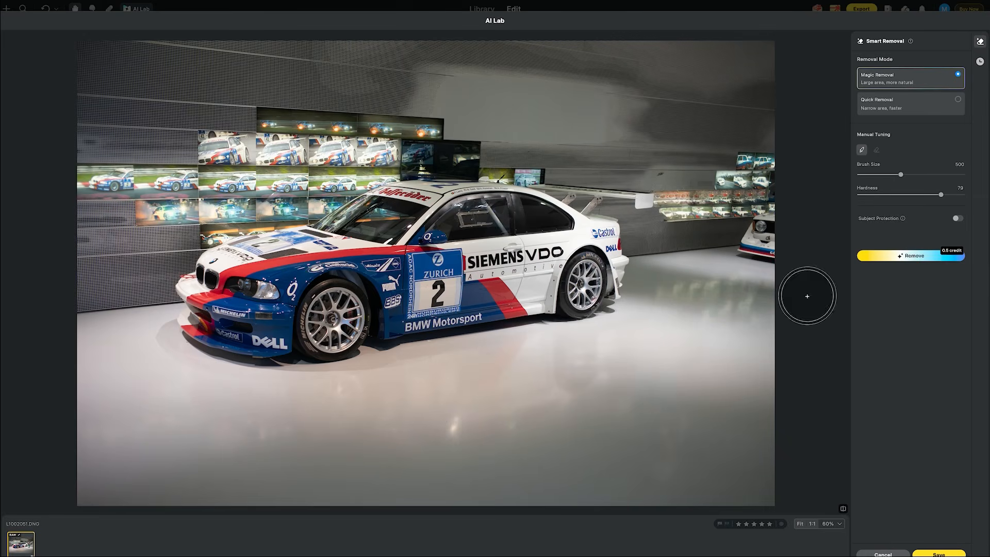
pyautogui.scroll(5, 566, 354)
pyautogui.scroll(2, 660, 329)
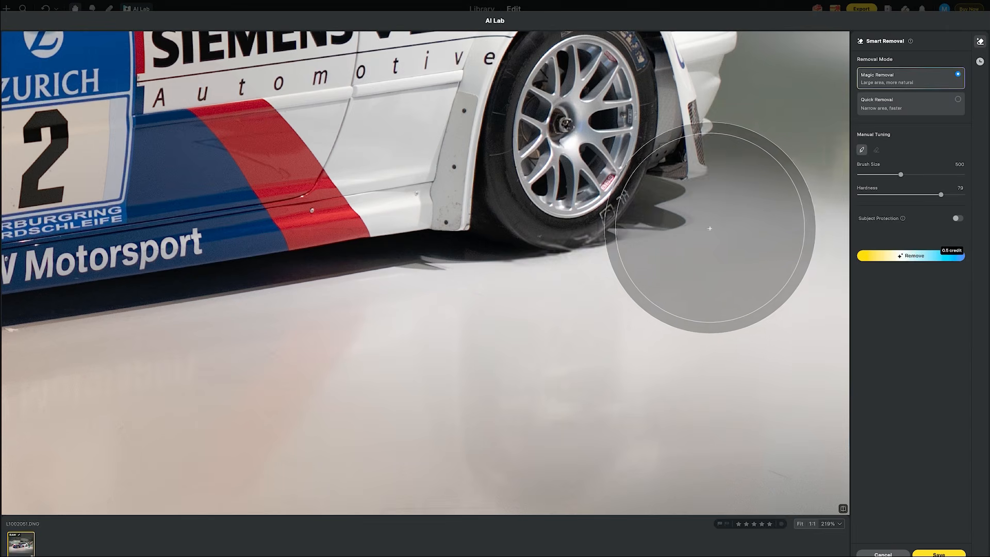
pyautogui.scroll(-10, 702, 231)
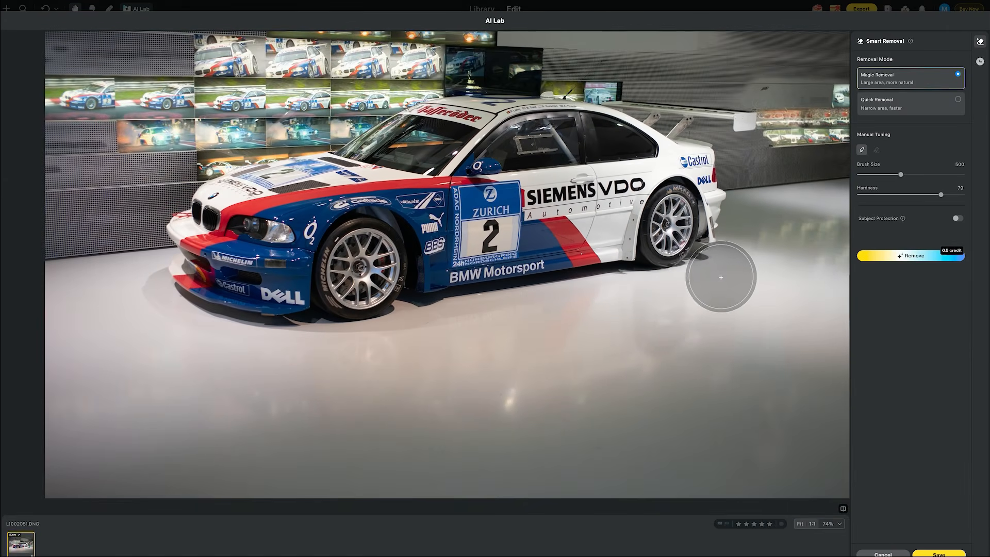
pyautogui.click(932, 552)
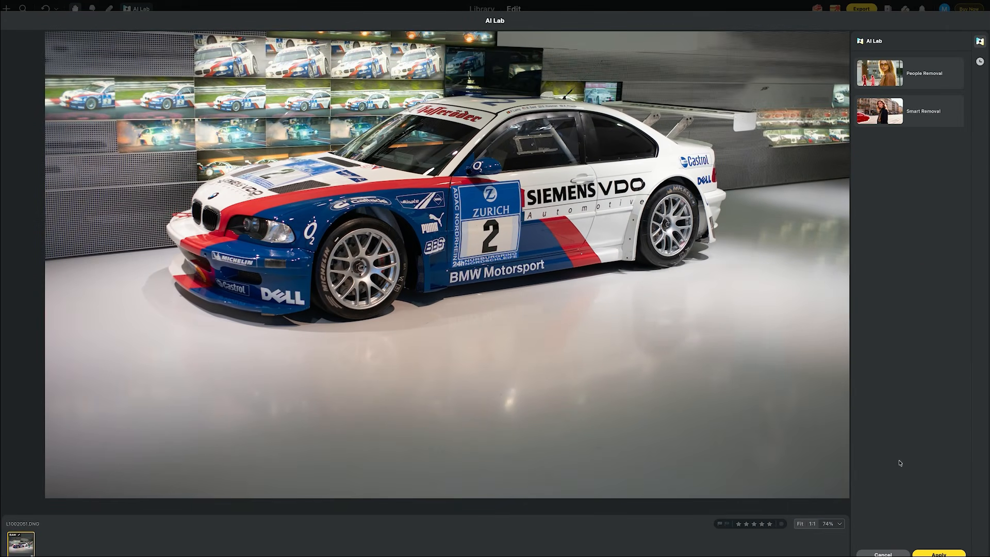
# - Apply the AI Lab edits to the car photo, choosing to create a new copy
pyautogui.click(936, 553)
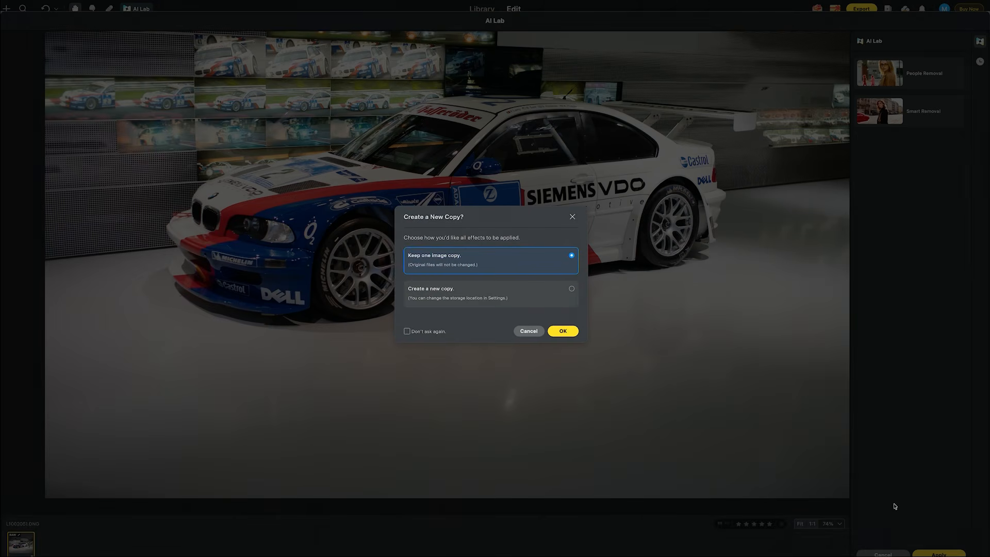
pyautogui.click(571, 289)
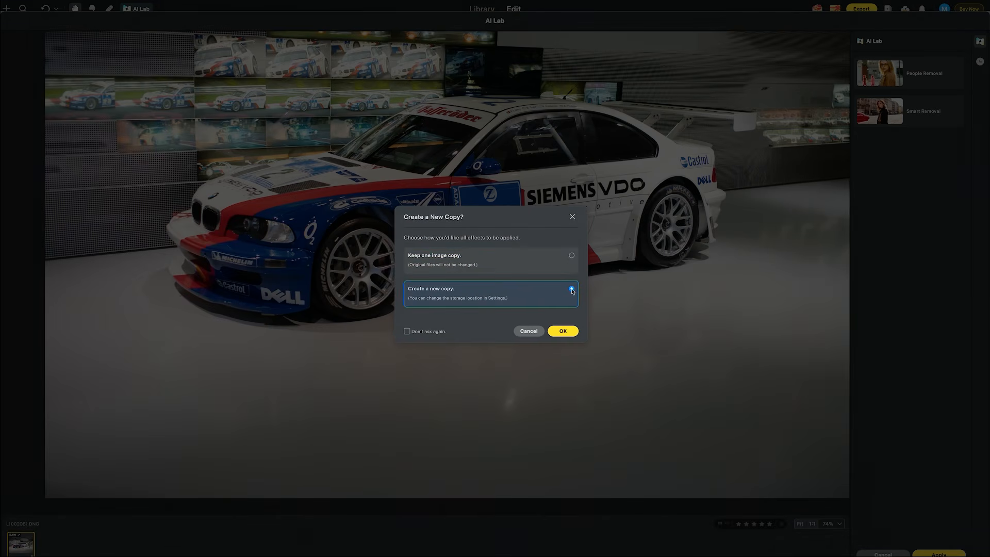
pyautogui.click(562, 331)
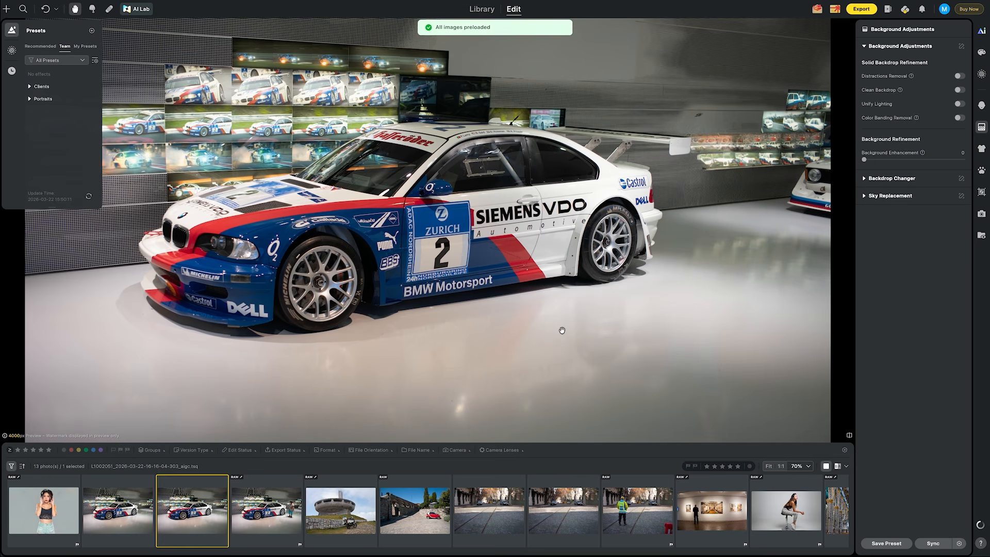
# - Compare the edited car copy with the original car photo
pyautogui.press('Right')
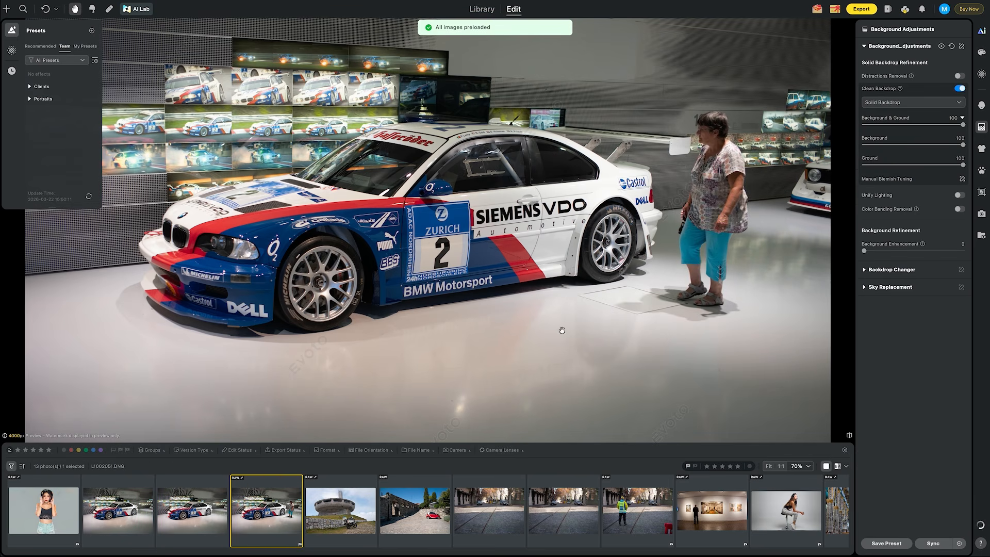
pyautogui.press('Left')
pyautogui.press('Right')
pyautogui.press('Left')
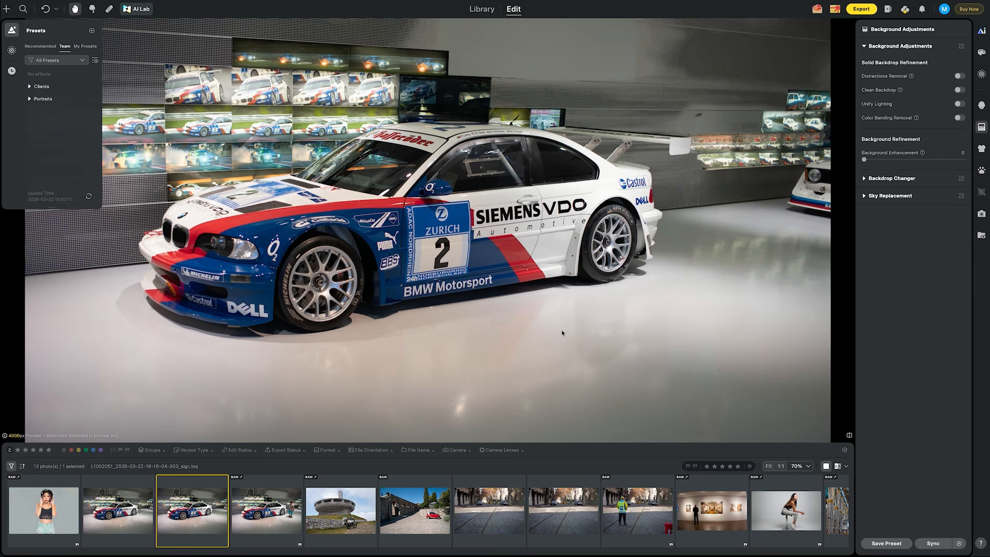
pyautogui.press('Right')
pyautogui.press('Left')
# - Open the cathedral interior photo and zoom in to inspect the people near the altar and pews
pyautogui.hscroll(3, 567, 511)
pyautogui.click(736, 510)
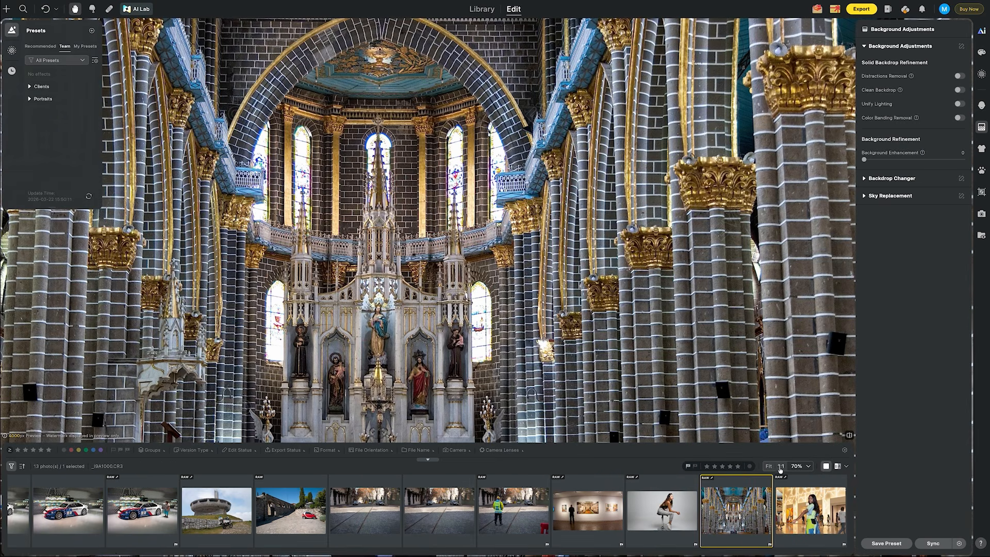
pyautogui.click(769, 467)
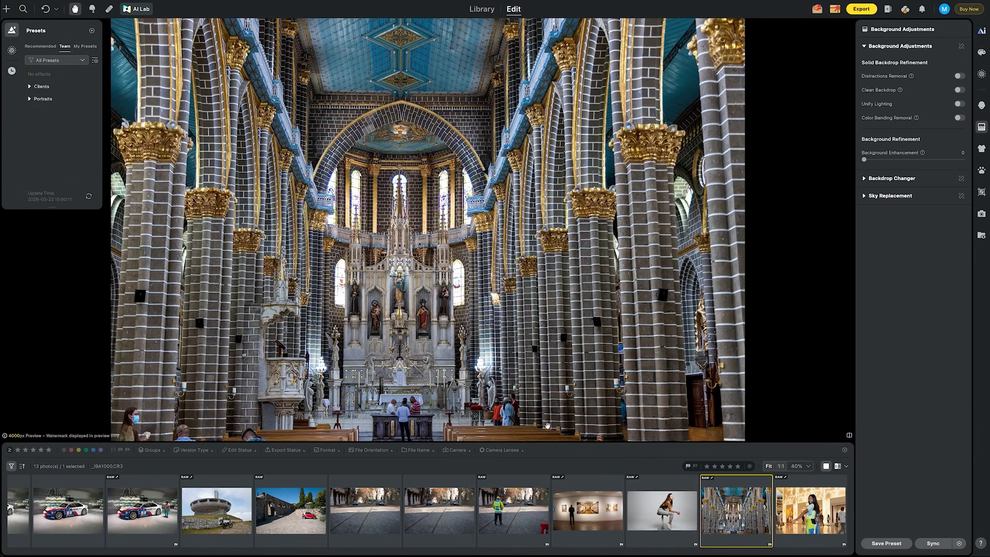
pyautogui.scroll(5, 508, 415)
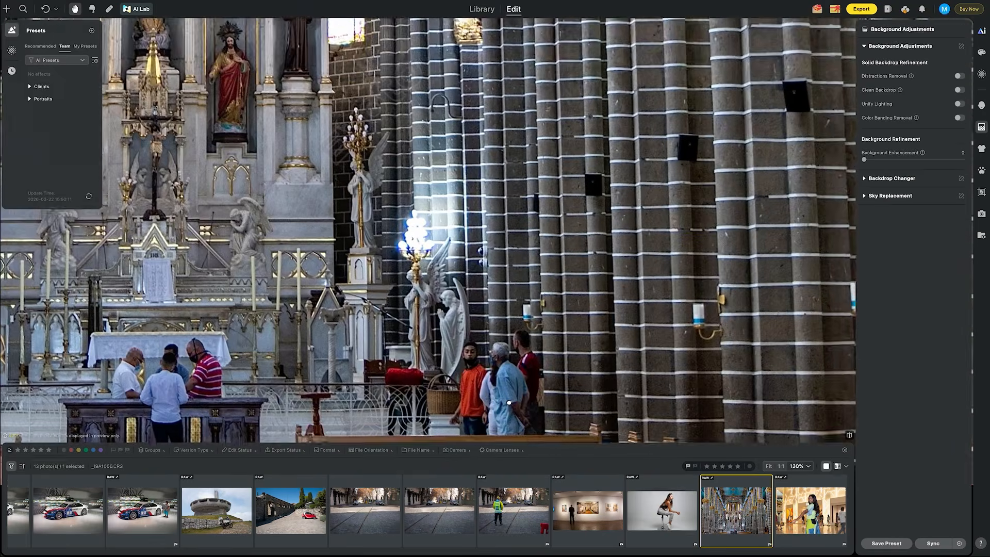
pyautogui.hscroll(-15, 675, 336)
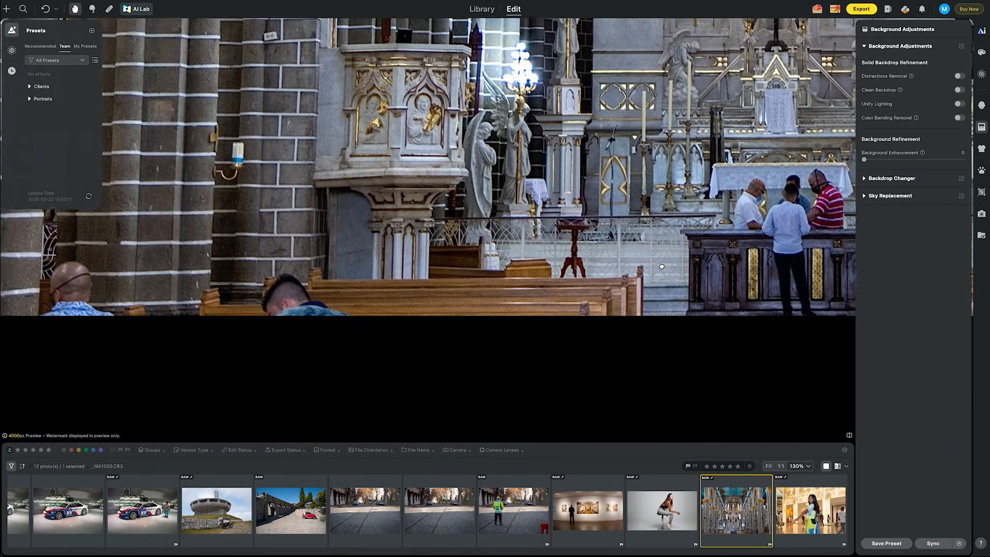
pyautogui.scroll(-2, 668, 266)
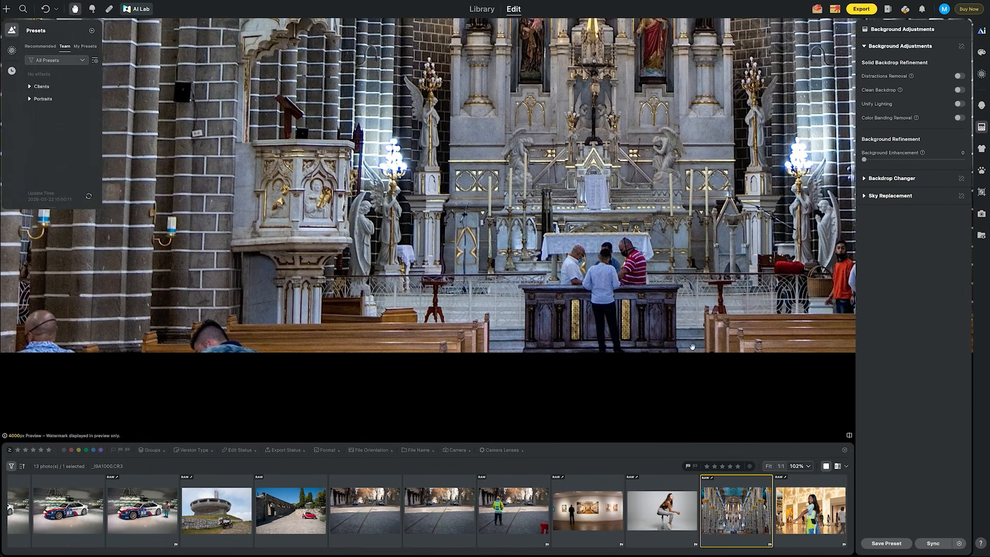
pyautogui.click(768, 466)
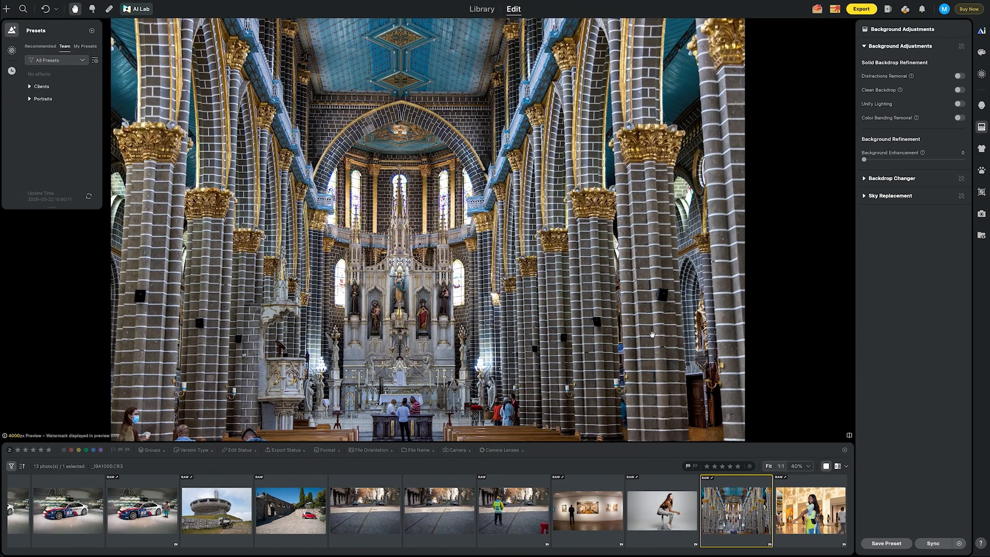
# - Open AI Lab on the cathedral photo and generate a People Removal result from the automatic mask
pyautogui.click(143, 13)
pyautogui.click(886, 79)
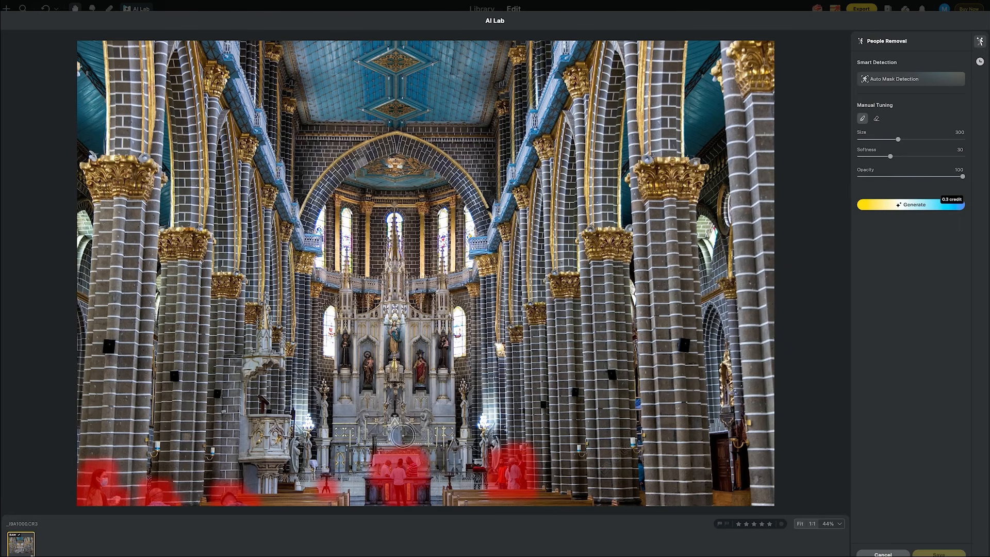
pyautogui.click(926, 206)
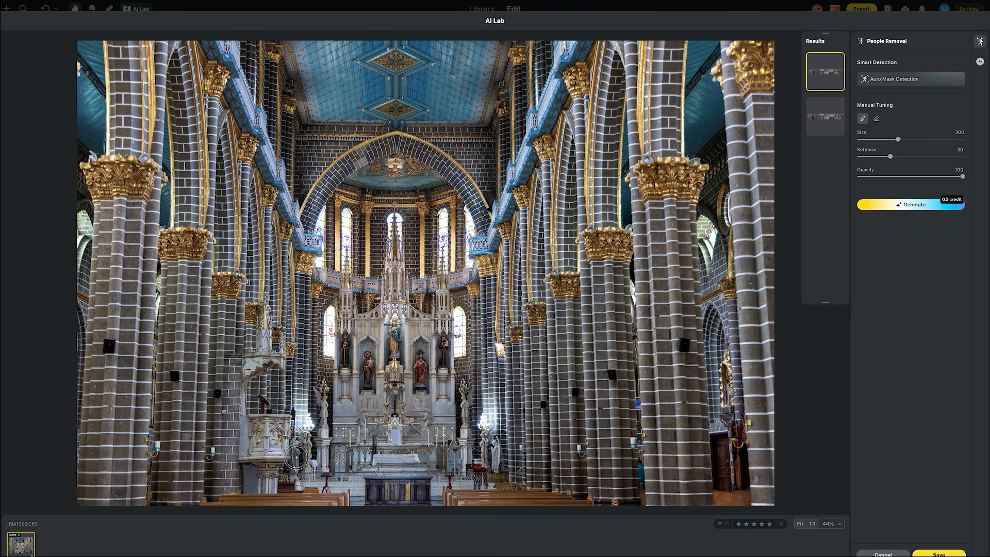
# - Zoom in on the altar area and compare the two People Removal results
pyautogui.scroll(3, 296, 457)
pyautogui.scroll(2, 299, 449)
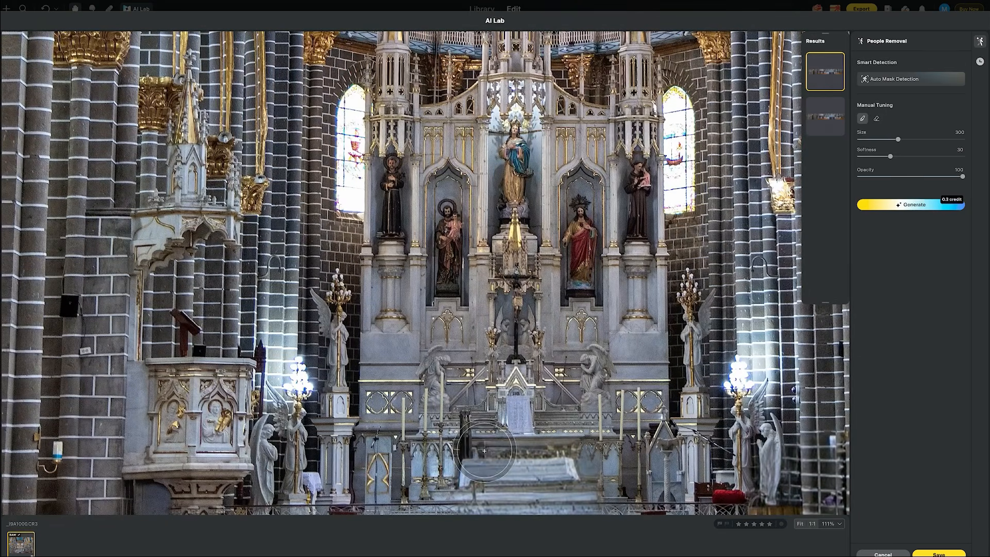
pyautogui.moveTo(485, 446); pyautogui.dragTo(504, 249)
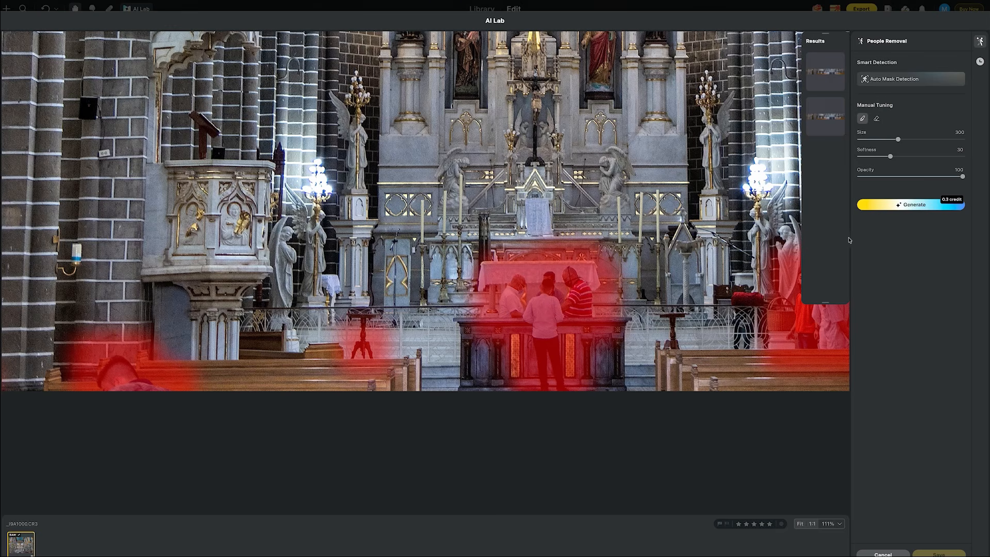
pyautogui.click(817, 78)
pyautogui.click(822, 119)
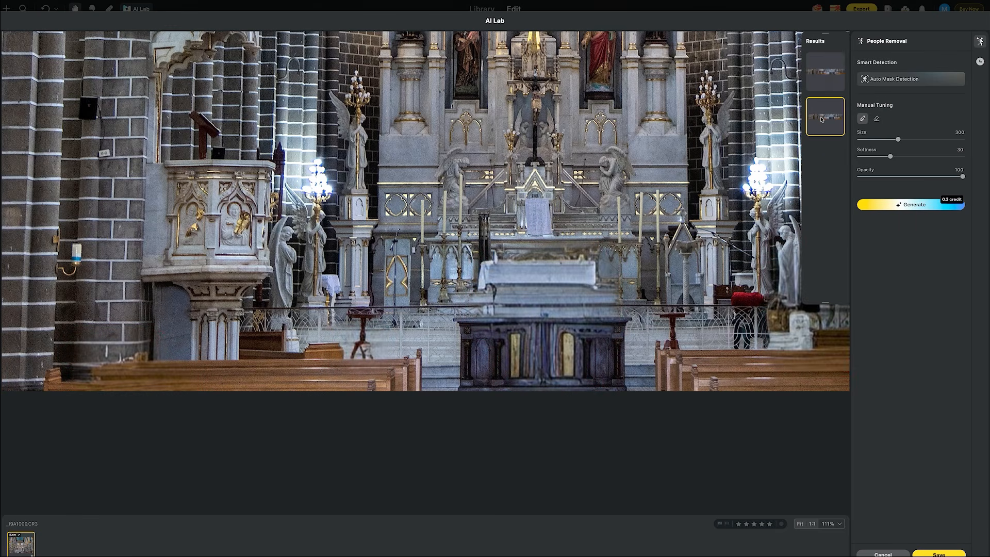
pyautogui.click(823, 83)
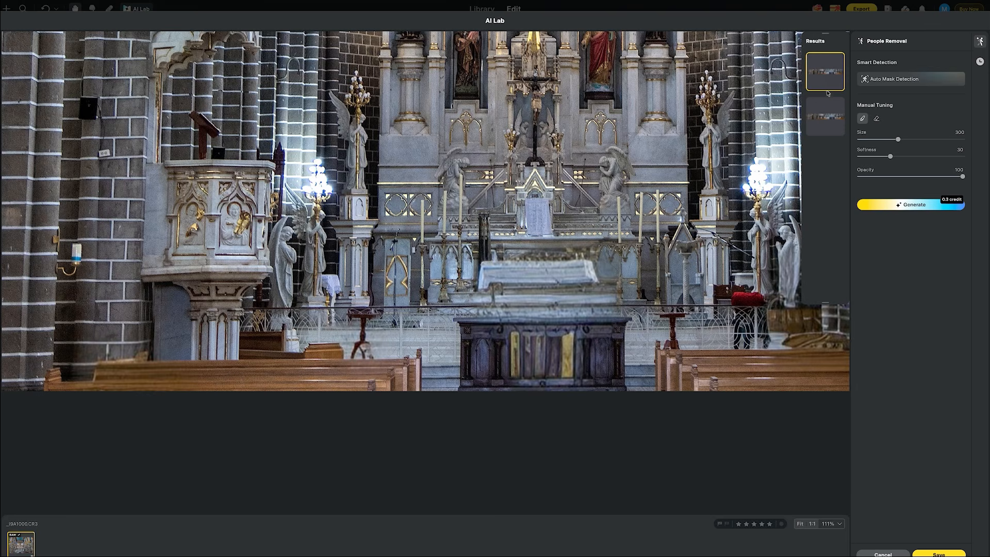
pyautogui.click(827, 109)
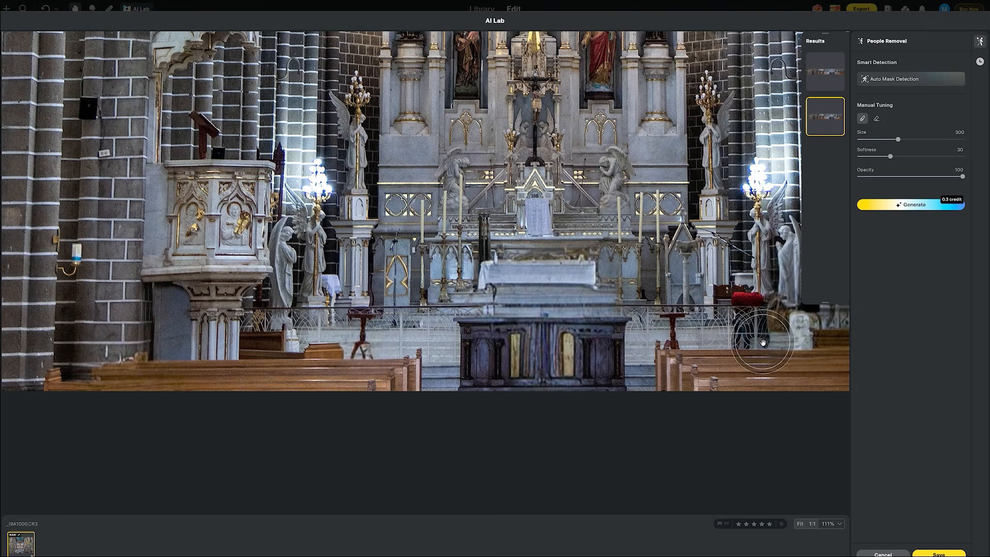
pyautogui.click(799, 524)
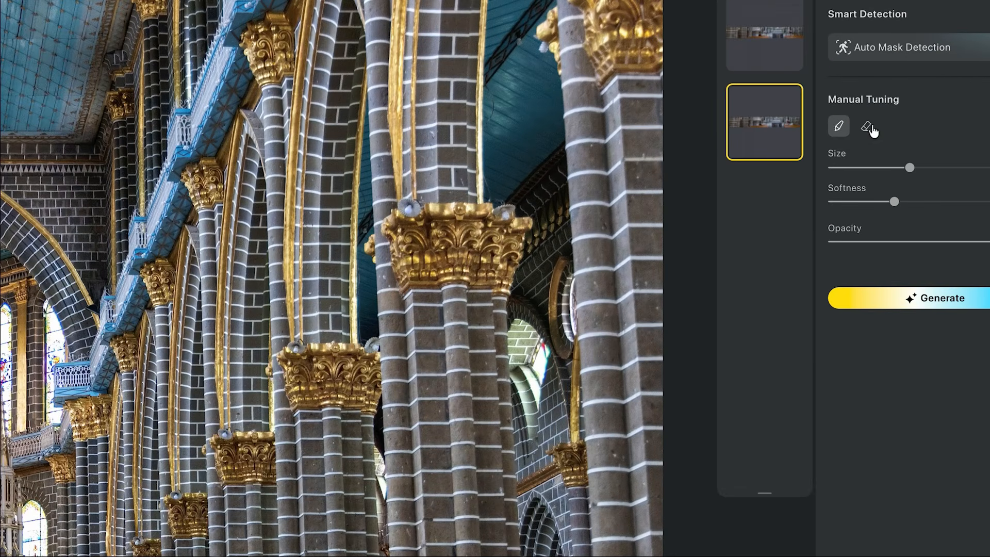
# - Erase the mask over the group standing at the altar and generate People Removal again
pyautogui.click(870, 131)
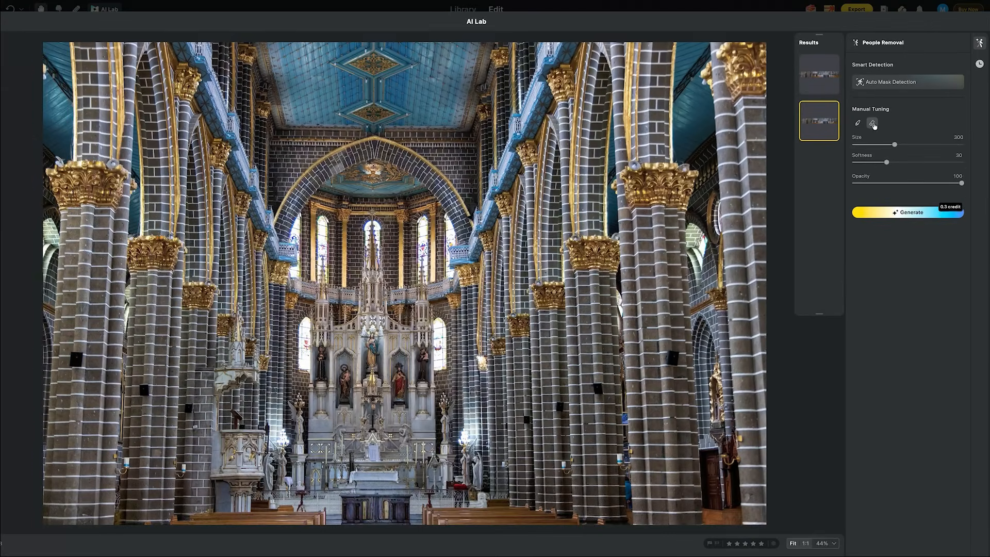
pyautogui.moveTo(364, 487)
pyautogui.mouseDown()
pyautogui.moveTo(345, 471)
pyautogui.moveTo(399, 475)
pyautogui.moveTo(387, 514)
pyautogui.moveTo(348, 496)
pyautogui.moveTo(385, 491)
pyautogui.moveTo(389, 506)
pyautogui.moveTo(390, 480)
pyautogui.mouseUp()
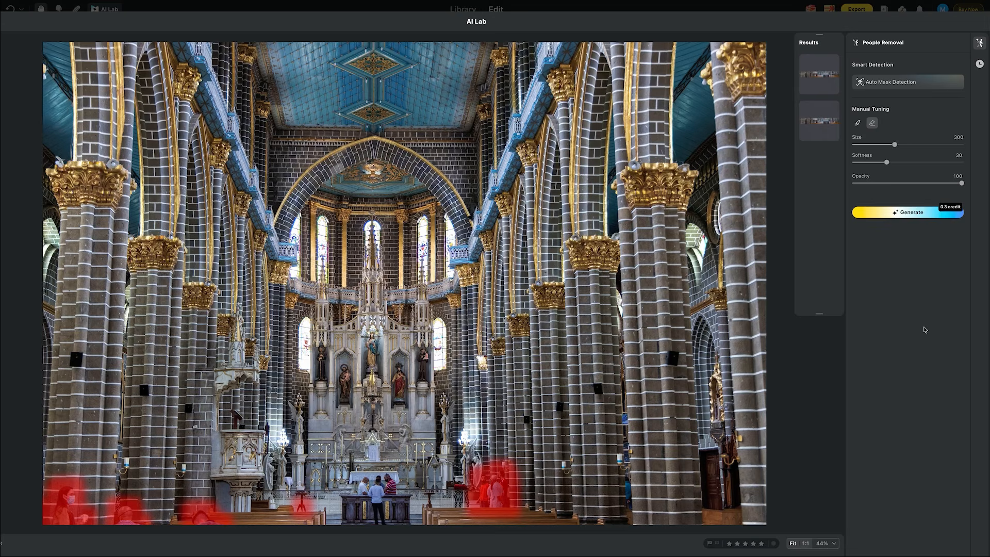
pyautogui.click(901, 214)
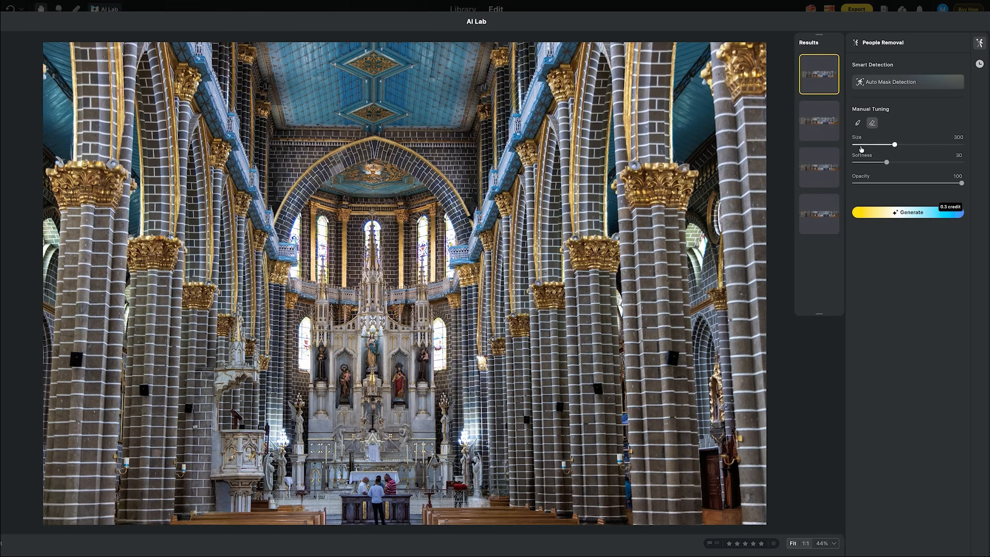
# - Compare the four People Removal results and save the first one
pyautogui.click(819, 122)
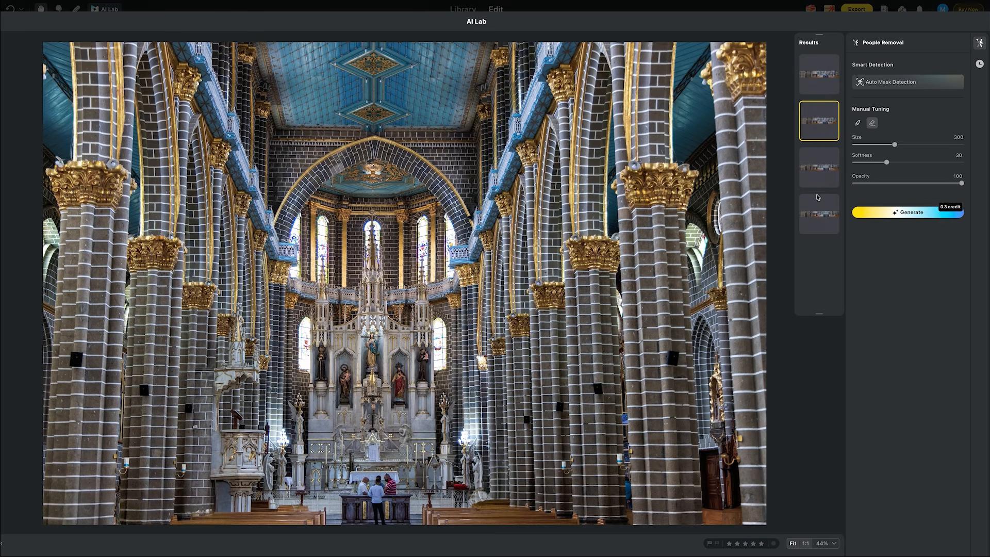
pyautogui.click(816, 176)
pyautogui.click(817, 219)
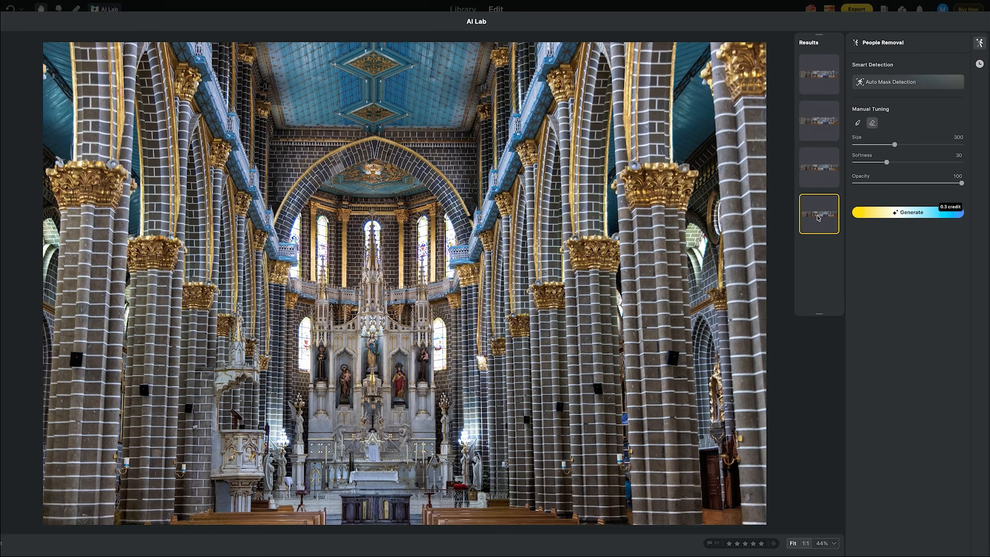
pyautogui.click(817, 181)
pyautogui.click(817, 106)
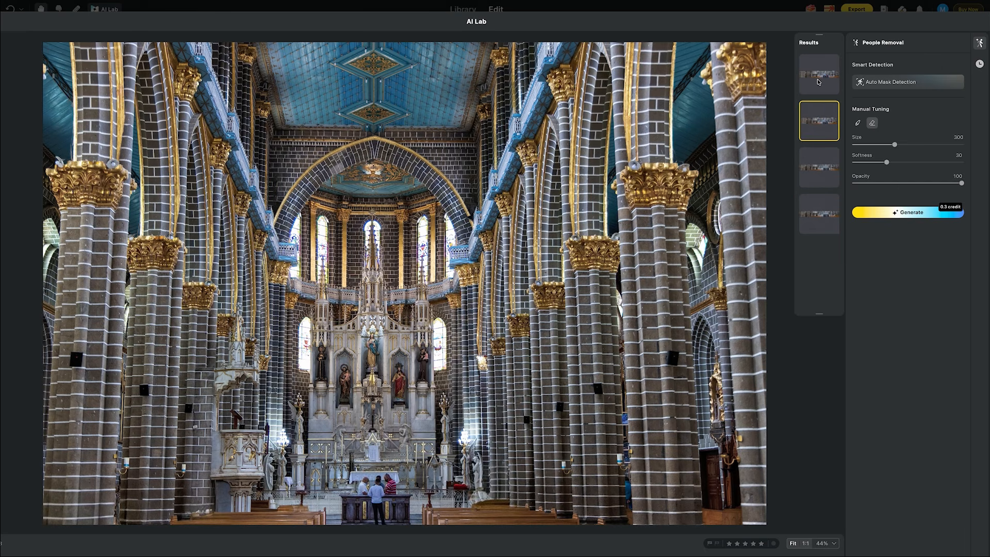
pyautogui.click(819, 82)
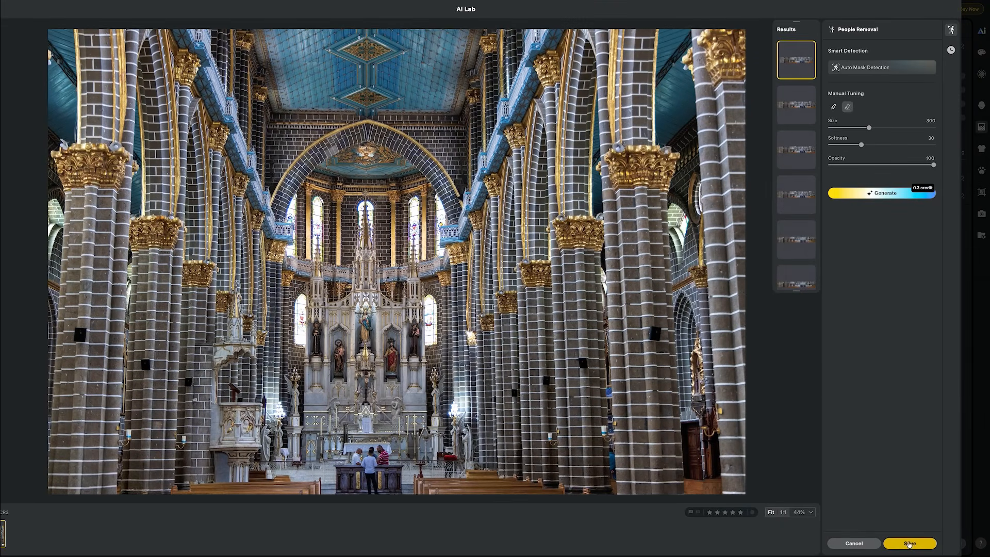
pyautogui.click(909, 544)
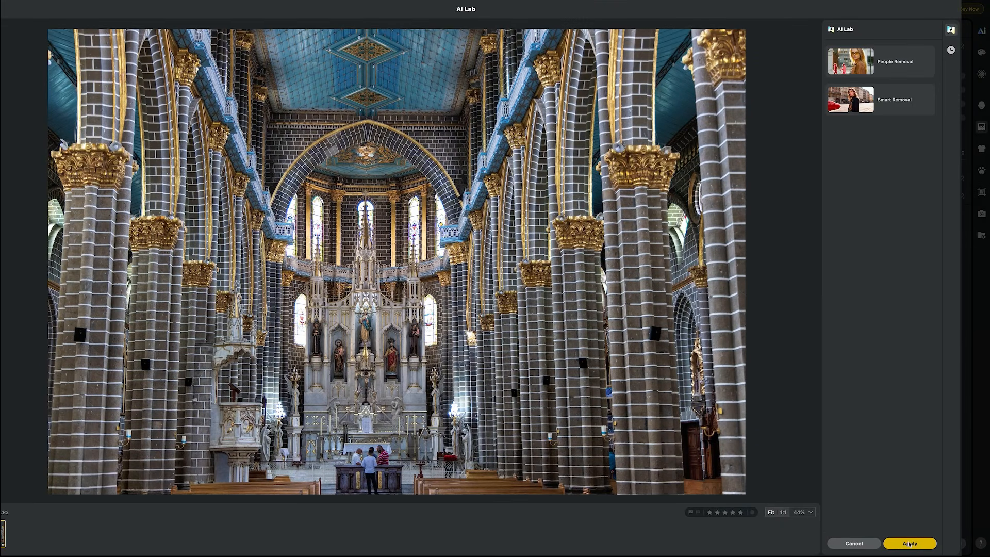
# - Apply the AI Lab edits to the cathedral photo, choosing to create a new copy
pyautogui.click(908, 545)
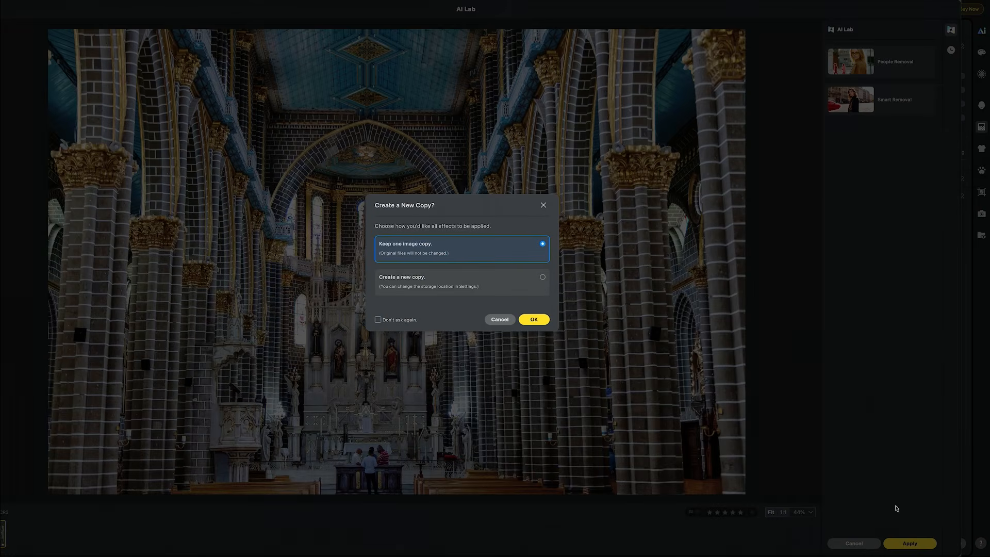
pyautogui.click(539, 291)
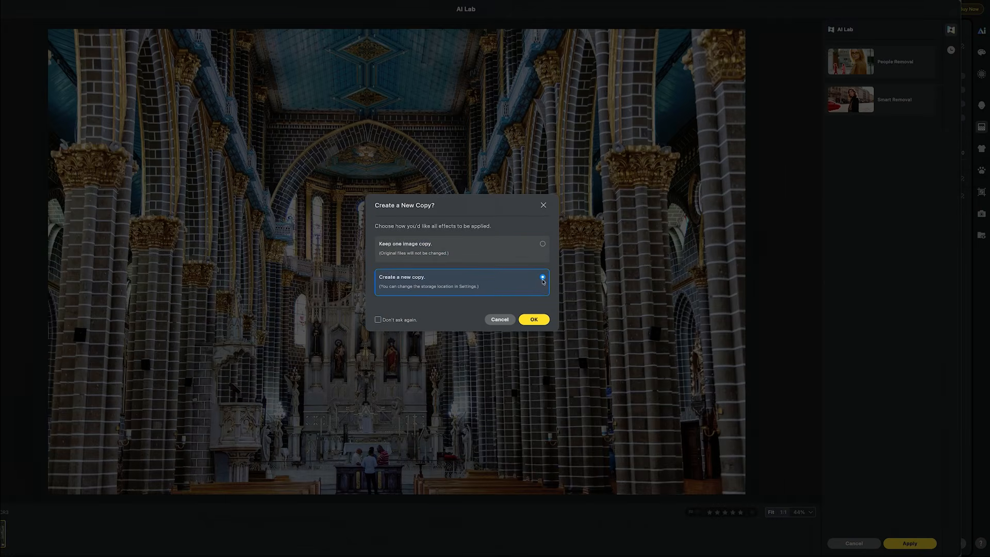
pyautogui.click(534, 319)
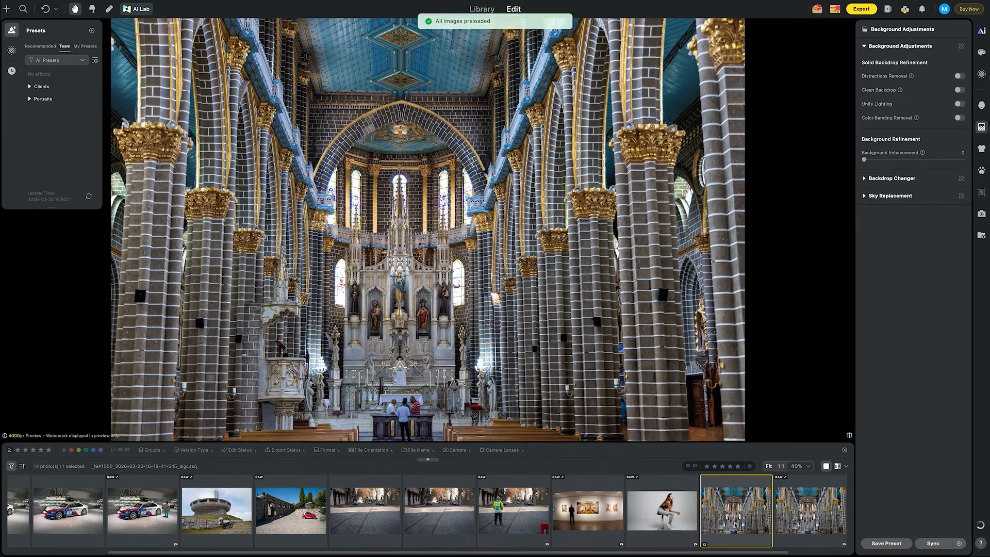
# - Compare the new cathedral copy with the original photo
pyautogui.press('Right')
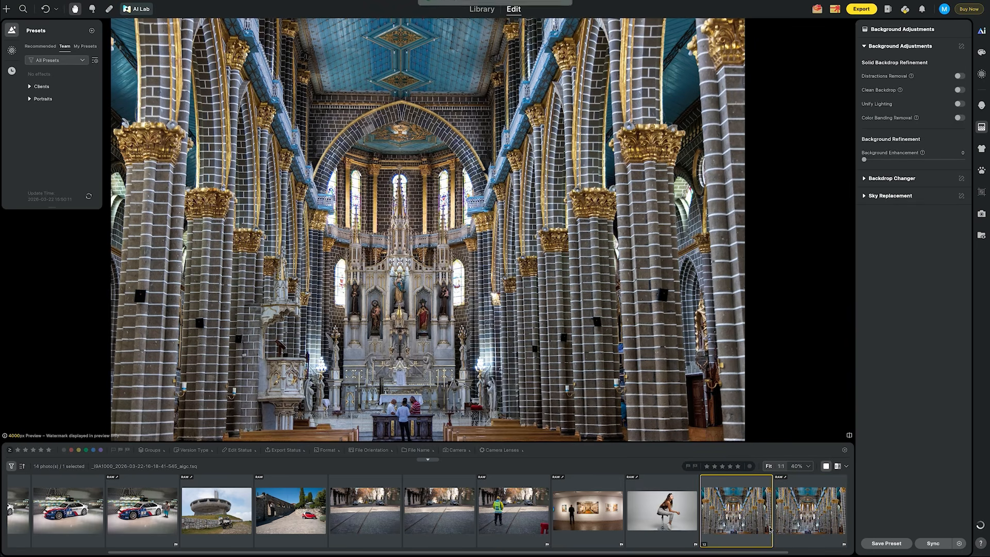
pyautogui.click(770, 528)
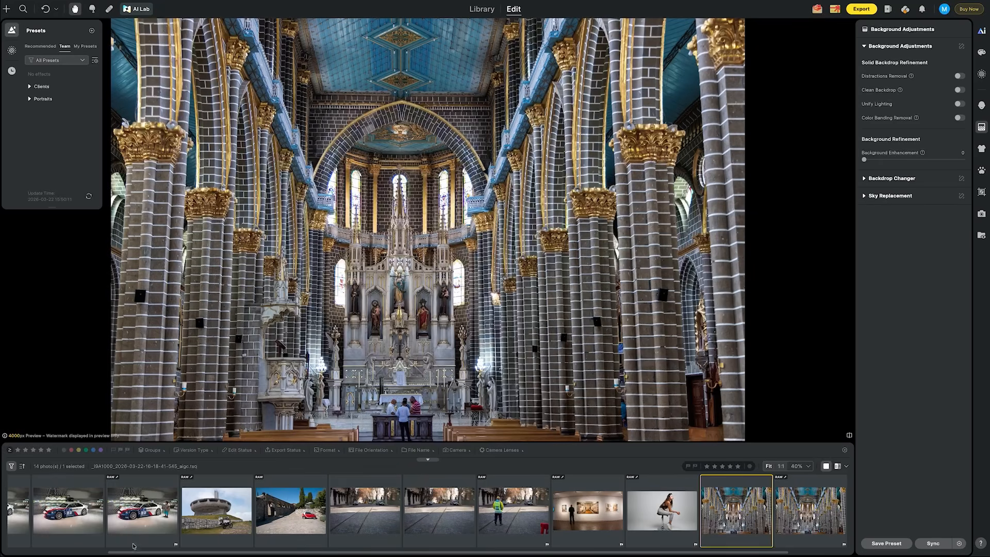
# - Open the headphones portrait and zoom in to inspect the backdrop around her head
pyautogui.hscroll(-3, 133, 546)
pyautogui.click(40, 498)
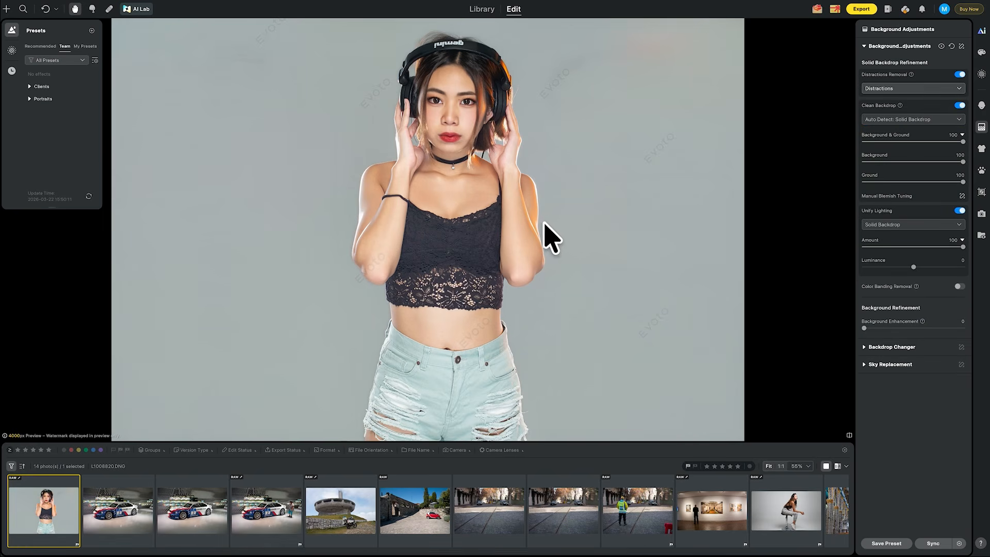
pyautogui.click(981, 128)
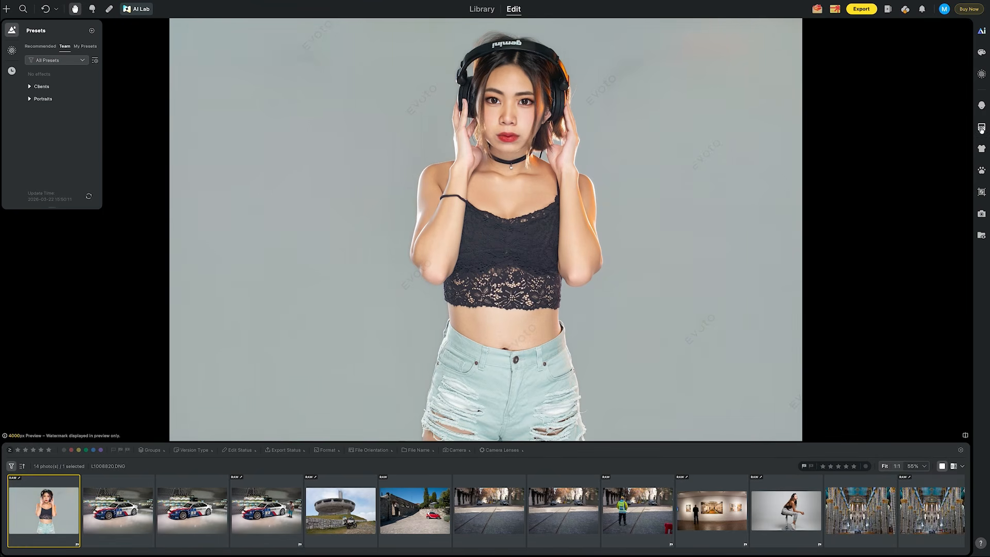
pyautogui.click(982, 128)
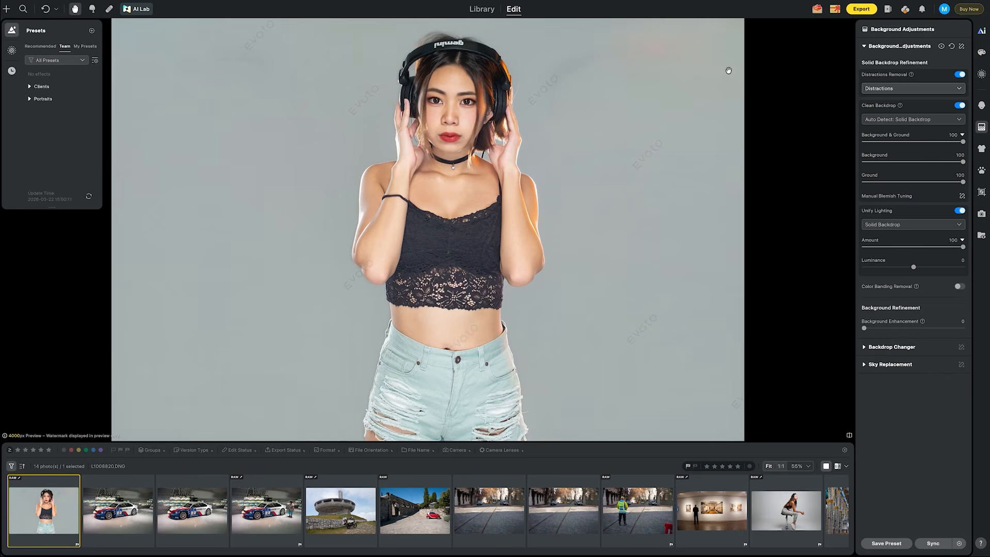
pyautogui.scroll(5, 514, 106)
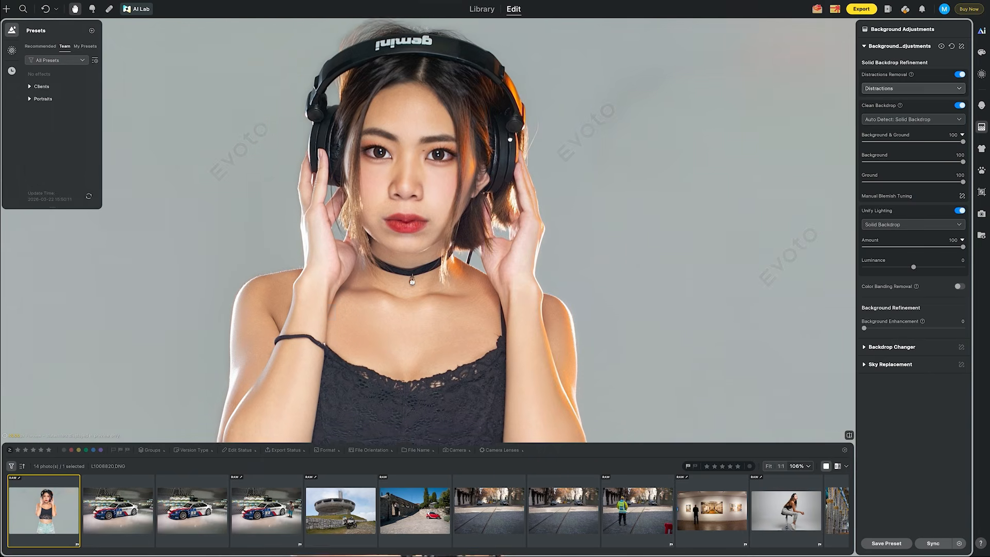
pyautogui.scroll(2, 512, 124)
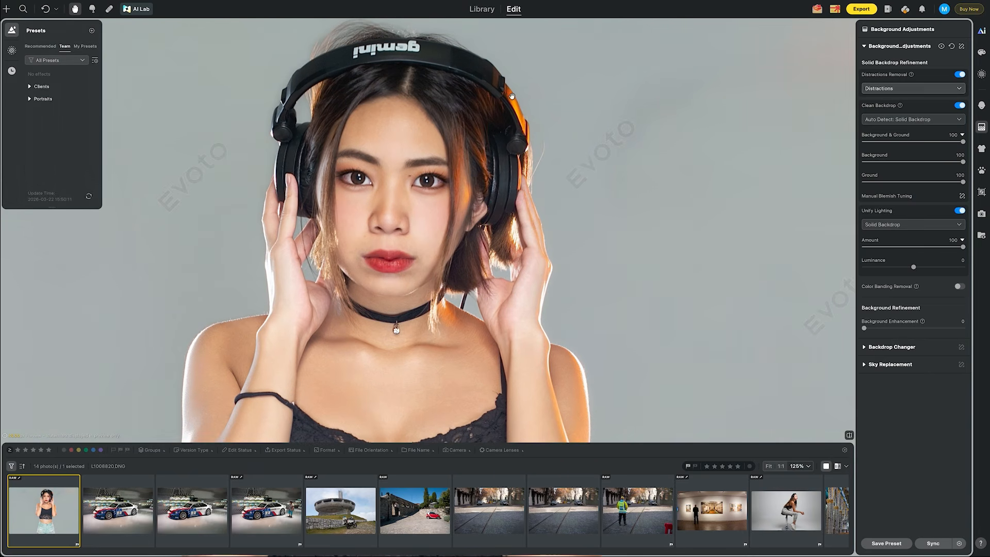
pyautogui.scroll(3, 515, 101)
pyautogui.moveTo(445, 290); pyautogui.dragTo(445, 168)
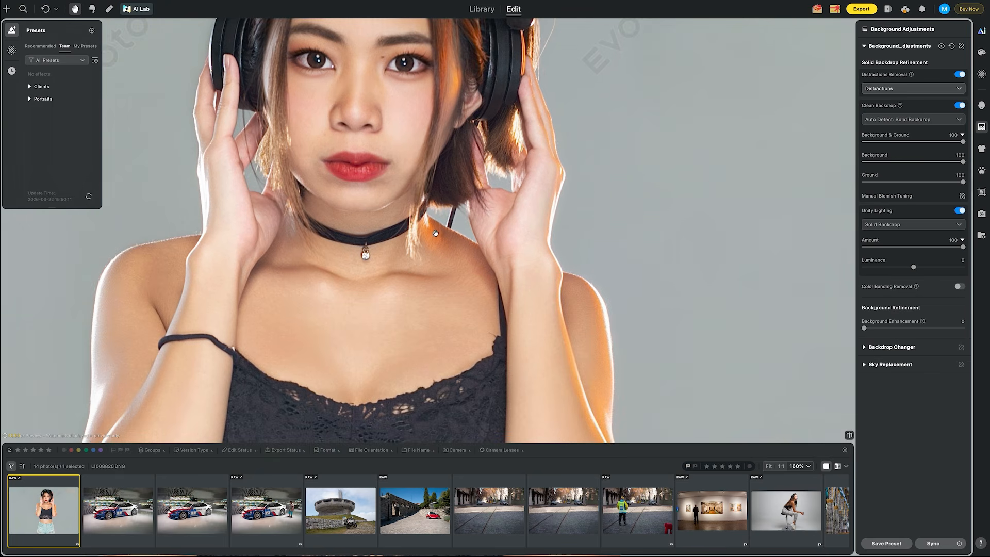
# - Open the Backdrop Changer library for the headphones portrait and apply the Red02 backdrop
pyautogui.scroll(-2, 418, 207)
pyautogui.scroll(-2, 512, 179)
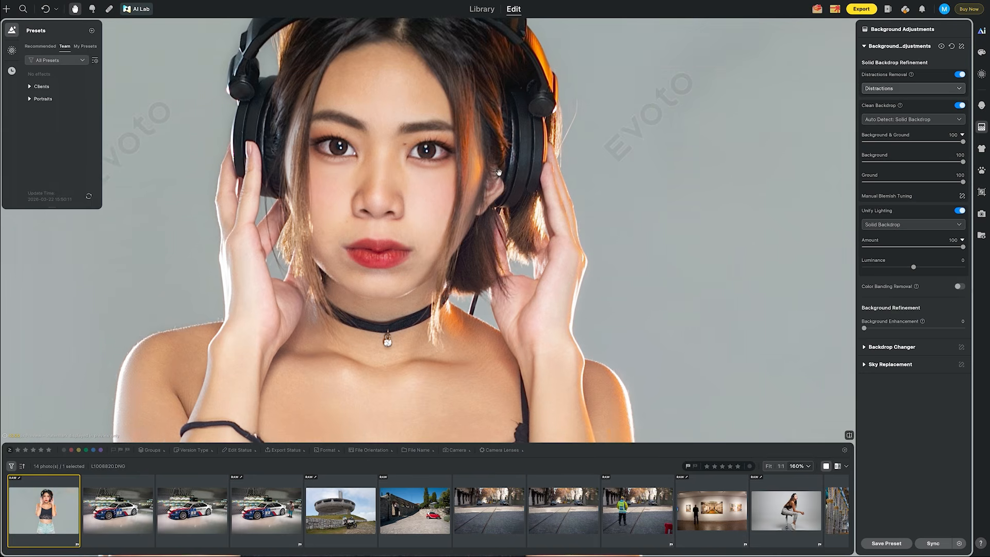
pyautogui.scroll(-1, 506, 213)
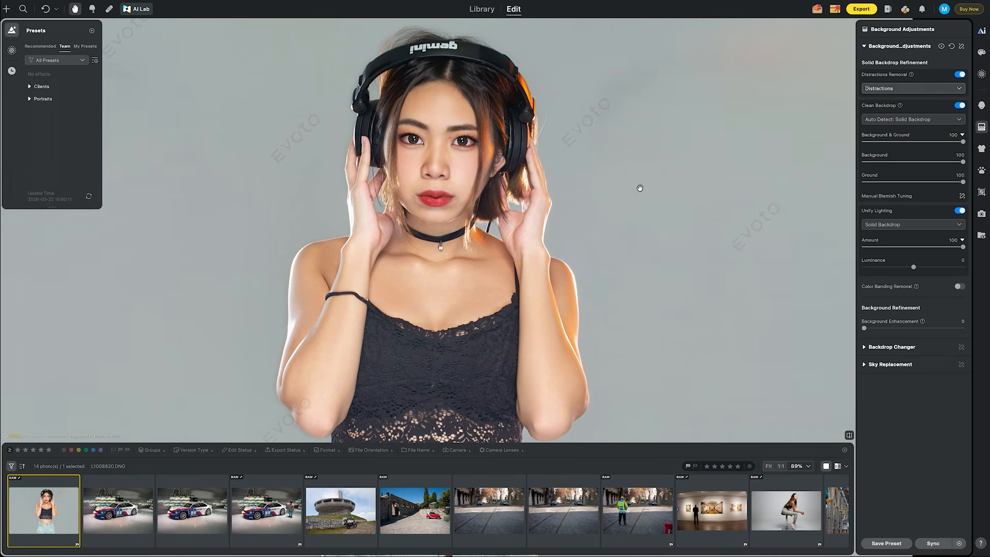
pyautogui.scroll(-2, 584, 214)
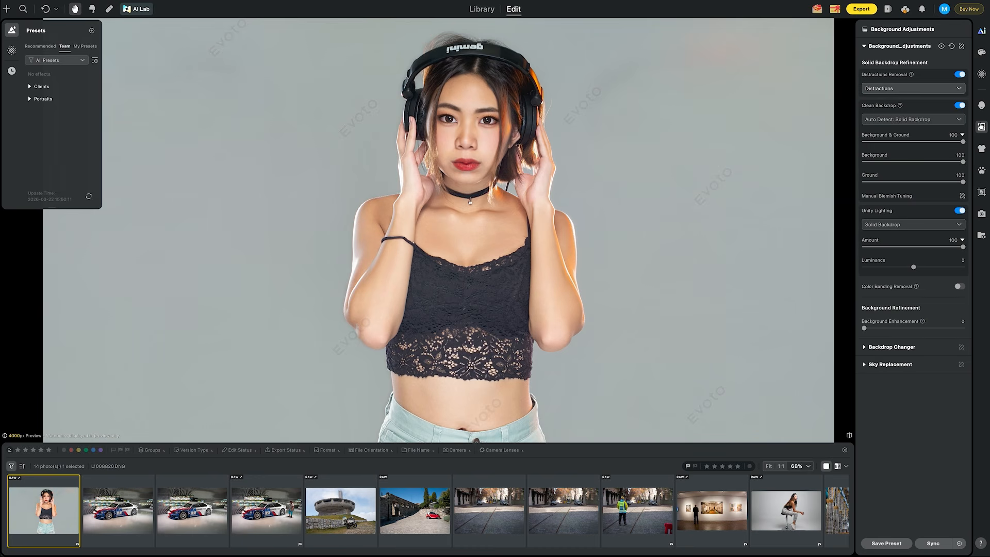
pyautogui.click(873, 348)
pyautogui.scroll(-5, 896, 339)
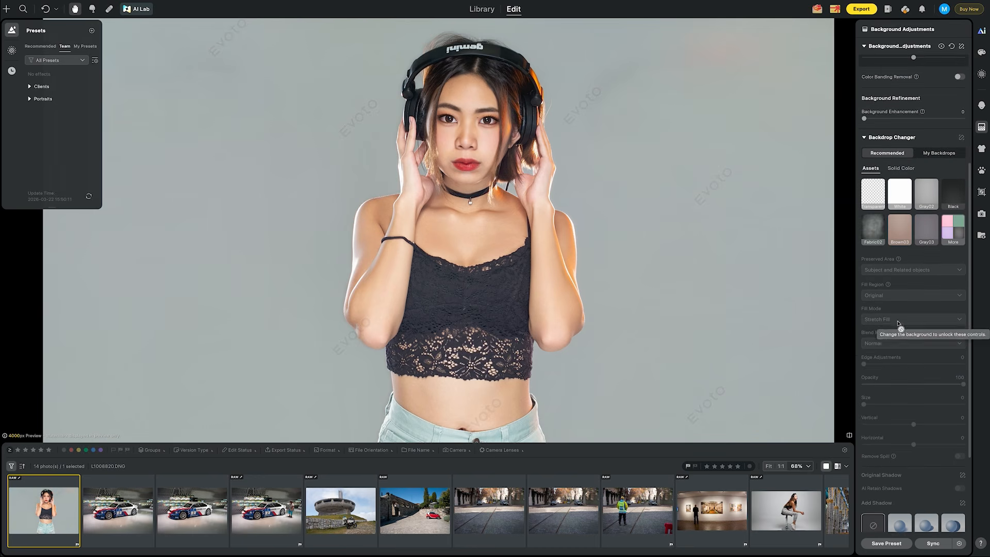
pyautogui.click(949, 227)
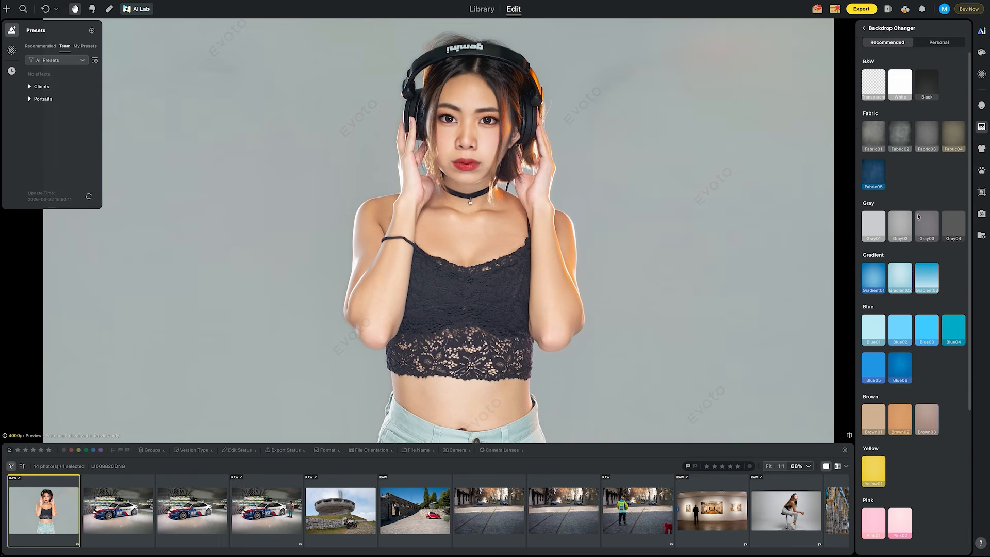
pyautogui.scroll(-5, 899, 354)
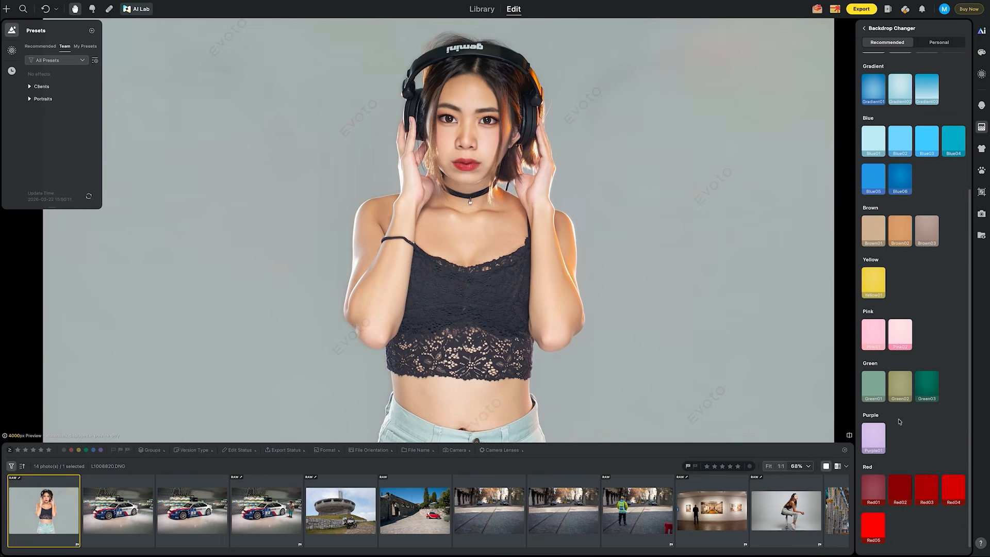
pyautogui.click(900, 485)
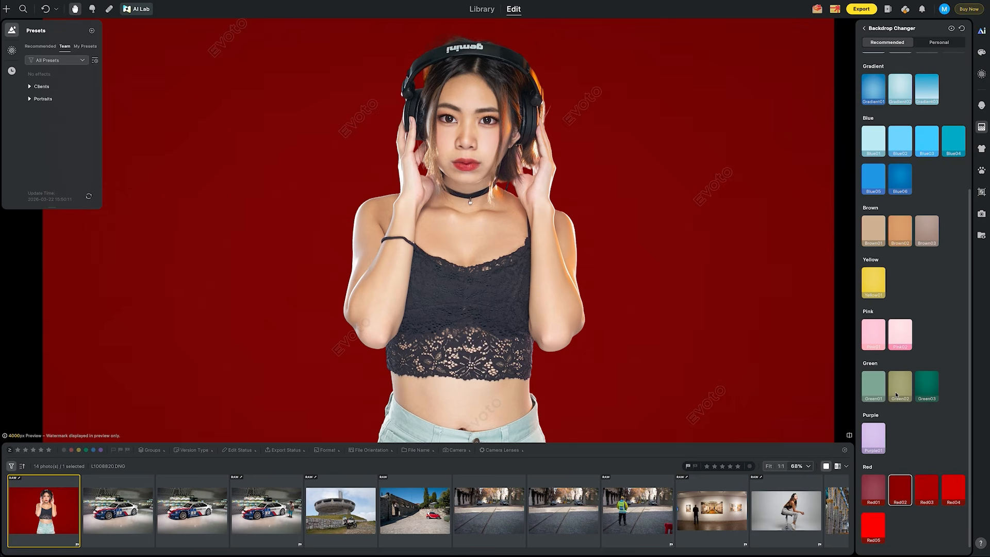
# - Try the Green02, Yellow01 and Brown02 backdrops, finishing on the Blue02 backdrop
pyautogui.click(896, 395)
pyautogui.click(877, 291)
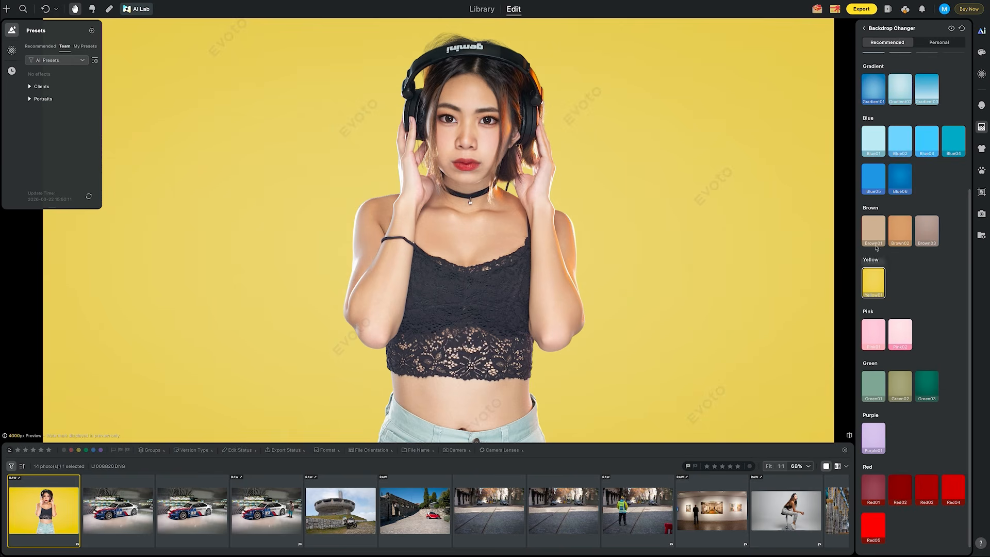
pyautogui.click(894, 235)
pyautogui.scroll(3, 895, 232)
pyautogui.click(896, 230)
pyautogui.scroll(1, 896, 229)
pyautogui.scroll(1, 897, 226)
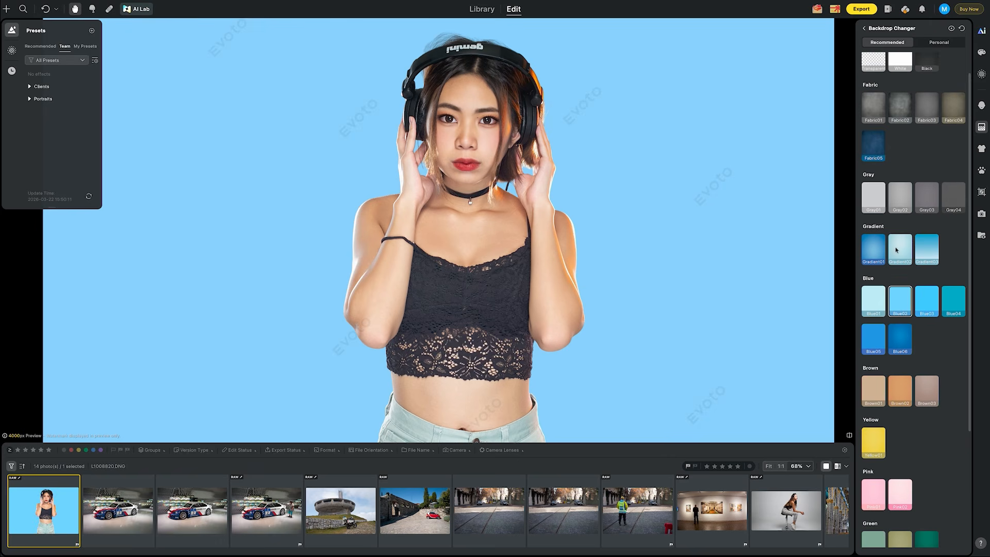
pyautogui.scroll(1, 896, 266)
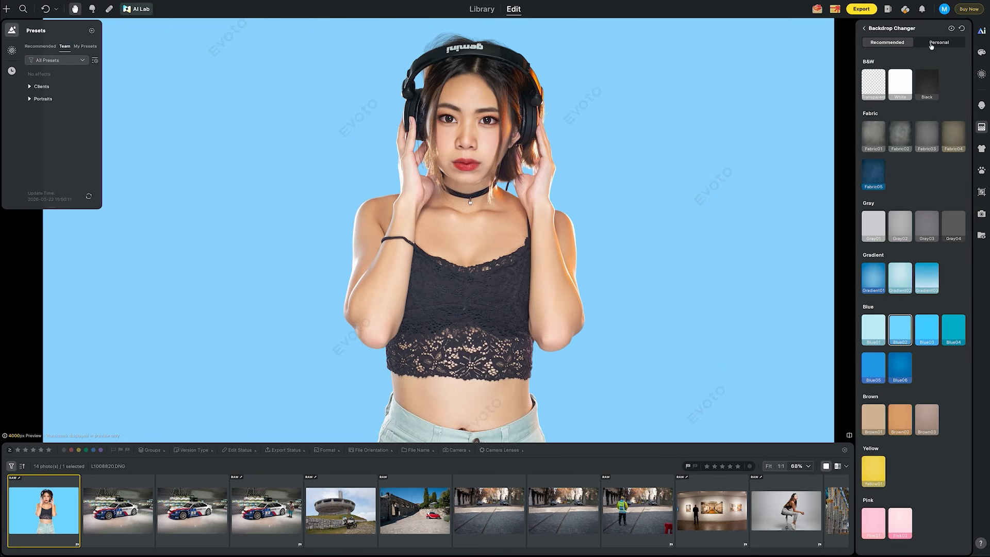
# - Switch the backdrop to a solid color and sample the orange from the headphone edge as its color
pyautogui.click(864, 28)
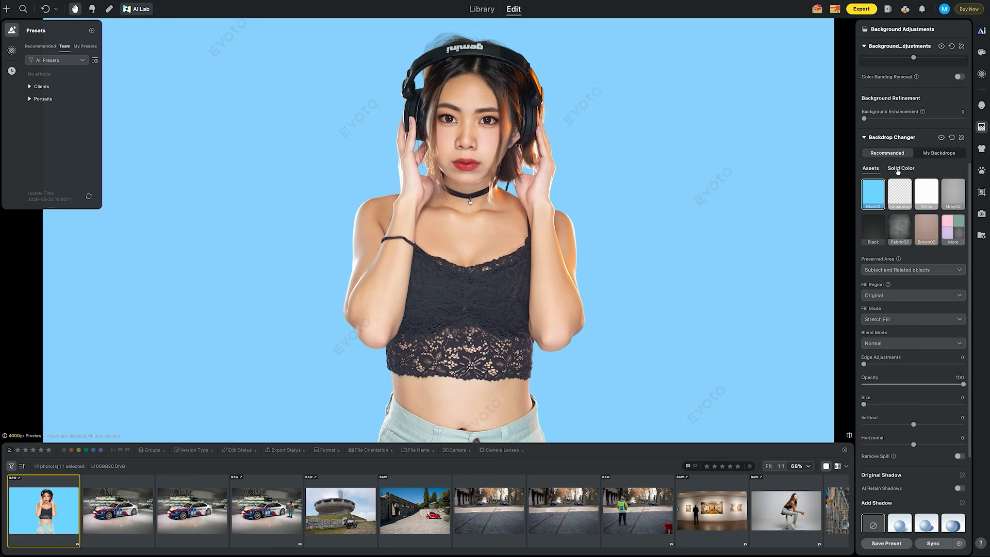
pyautogui.click(899, 169)
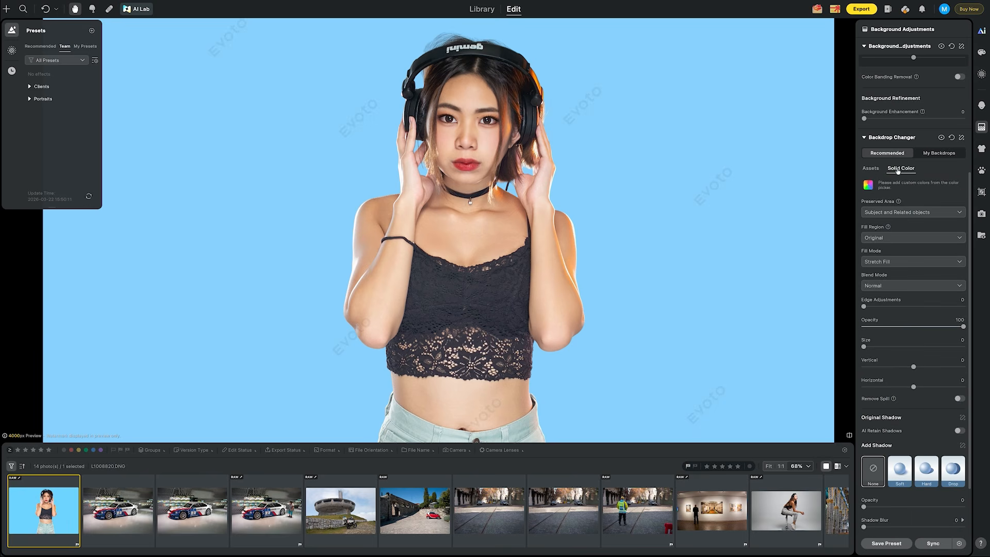
pyautogui.click(868, 185)
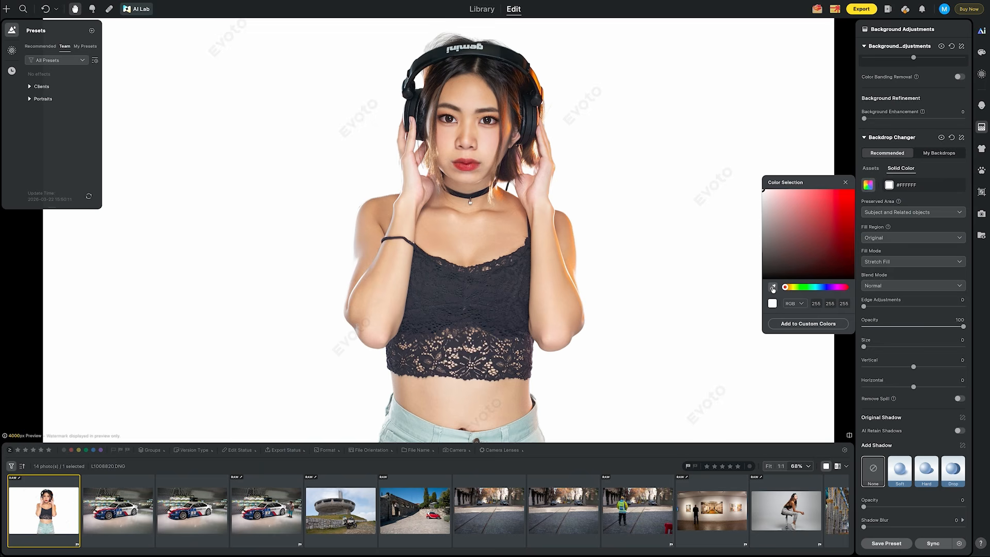
pyautogui.scroll(5, 537, 81)
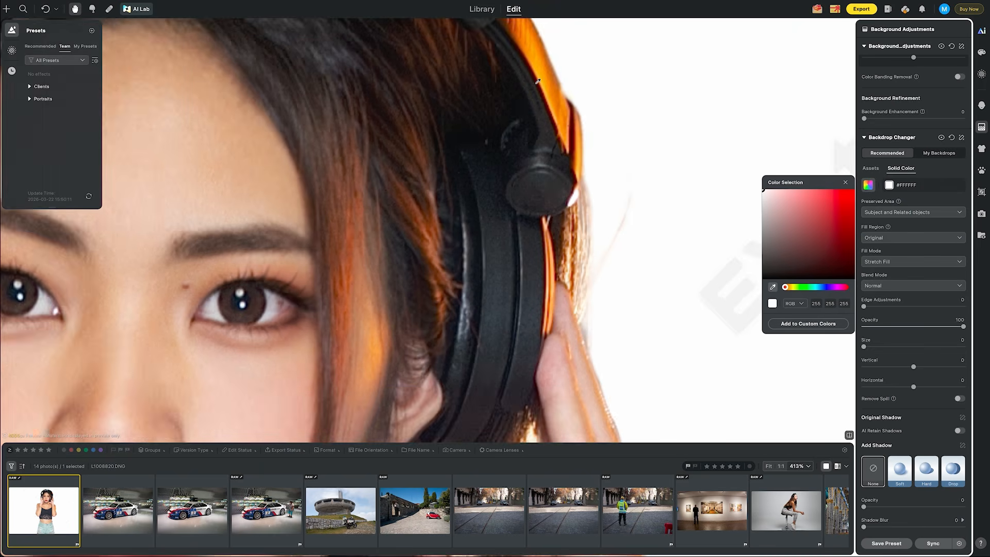
pyautogui.click(540, 67)
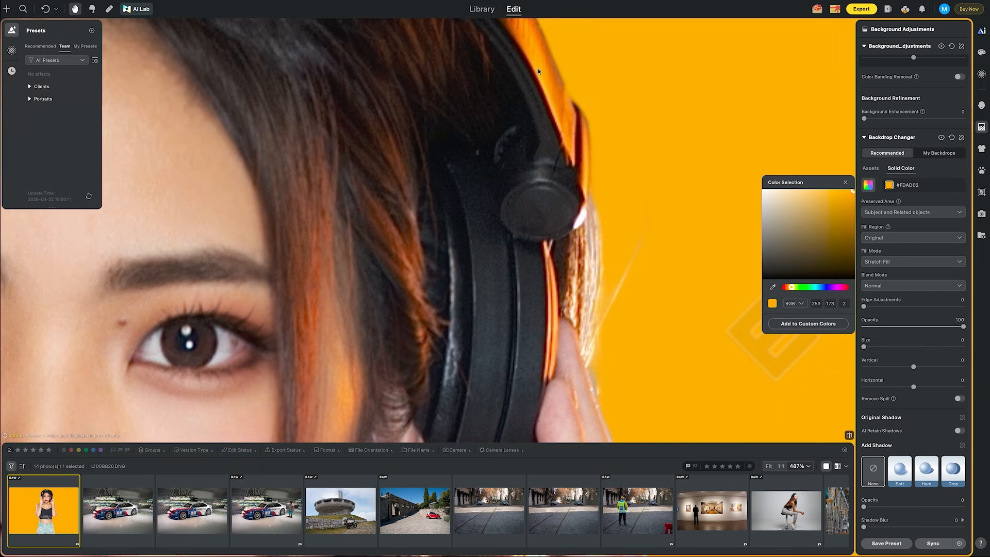
# - Adjust the solid backdrop color to #FDA000 and close the color picker
pyautogui.scroll(-5, 537, 68)
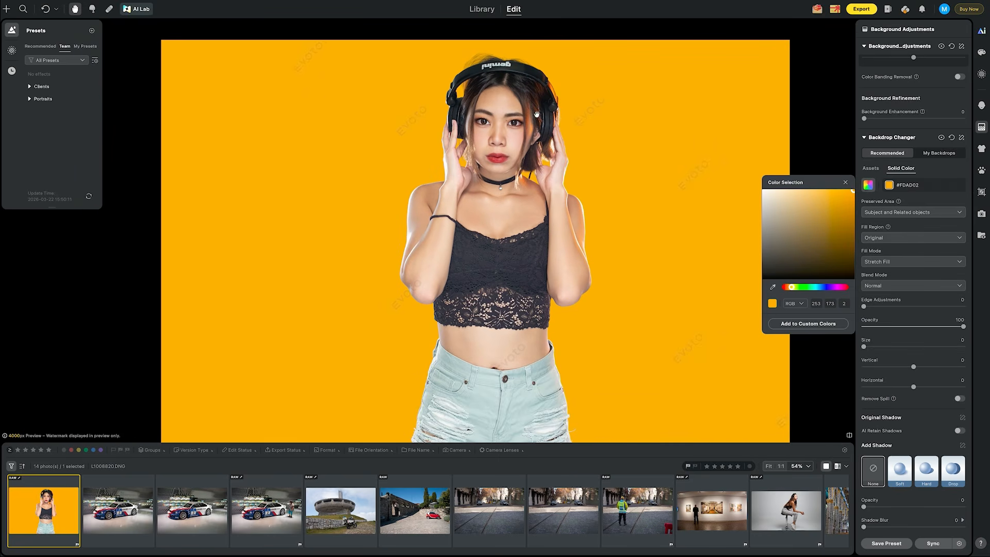
pyautogui.scroll(3, 551, 97)
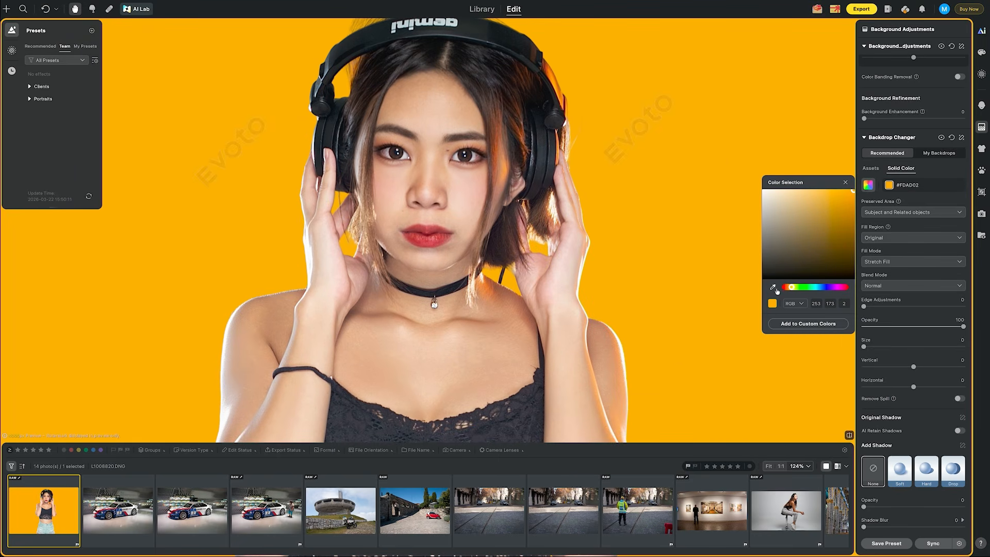
pyautogui.click(773, 288)
pyautogui.moveTo(851, 194)
pyautogui.mouseDown()
pyautogui.moveTo(843, 204)
pyautogui.moveTo(857, 191)
pyautogui.mouseUp()
pyautogui.click(846, 182)
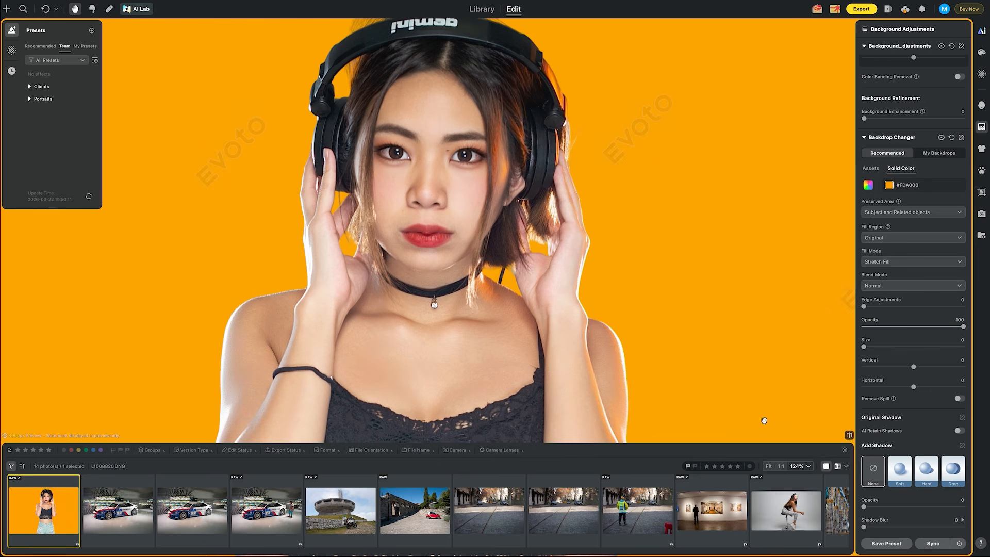
# - Enable manual Lens Corrections on the gallery photo with Distortion Correction set to 178
pyautogui.click(769, 466)
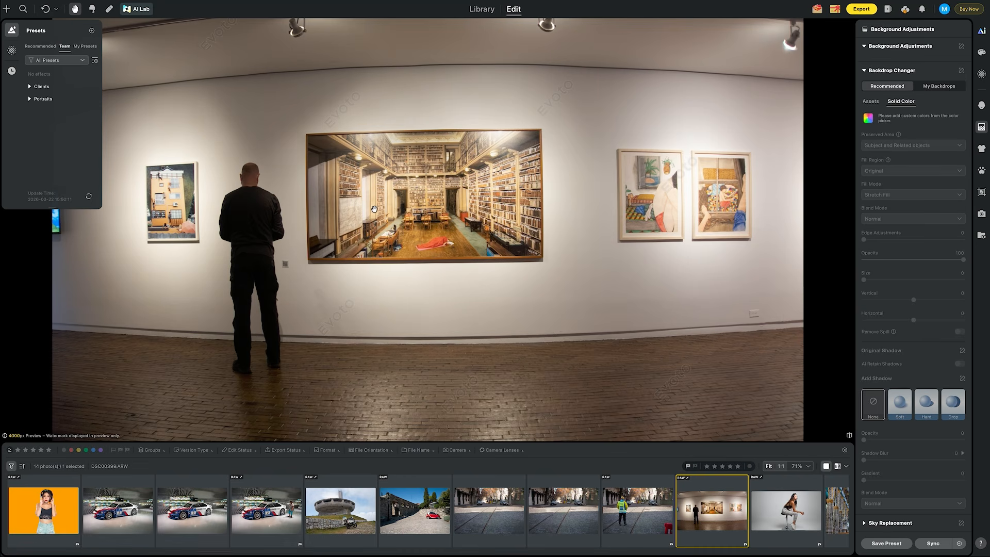
pyautogui.click(982, 53)
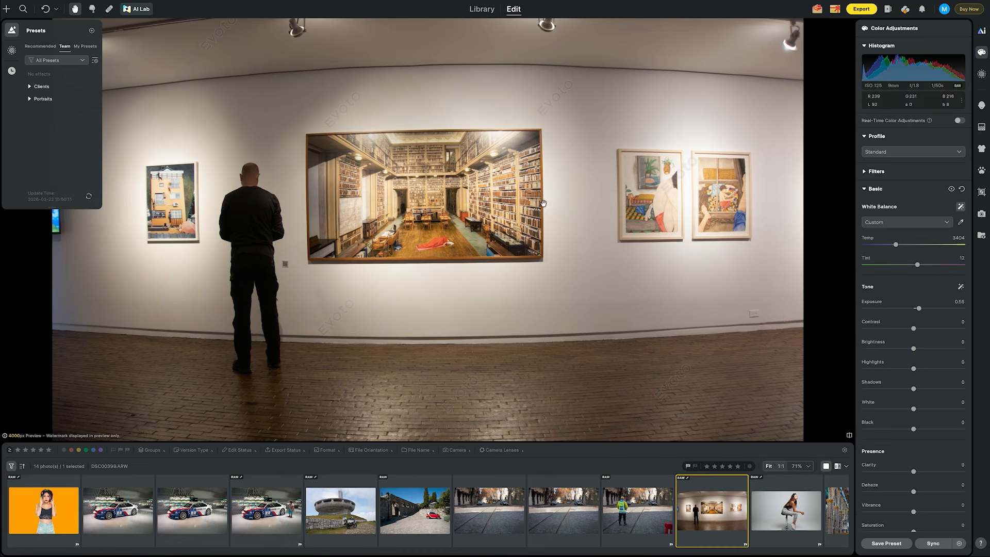
pyautogui.click(12, 32)
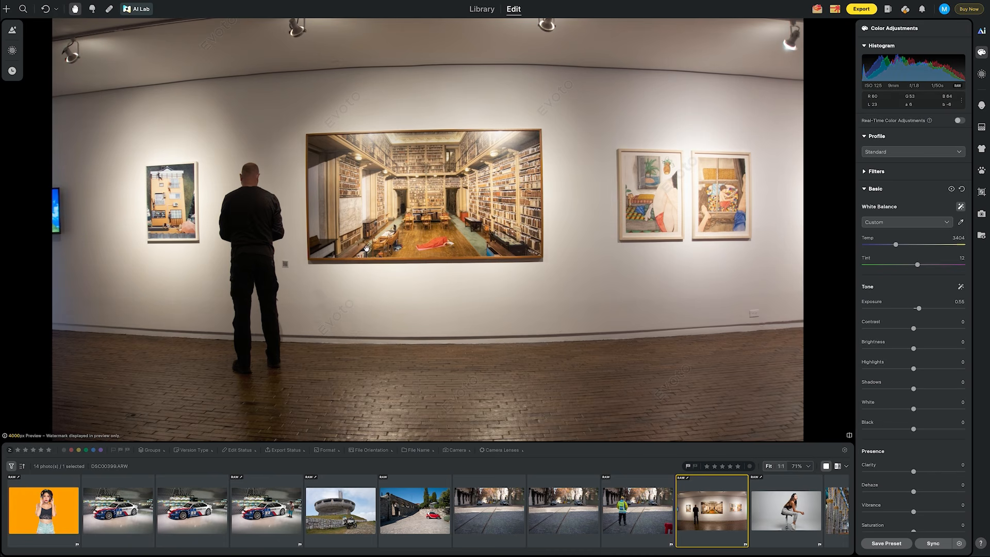
pyautogui.click(865, 190)
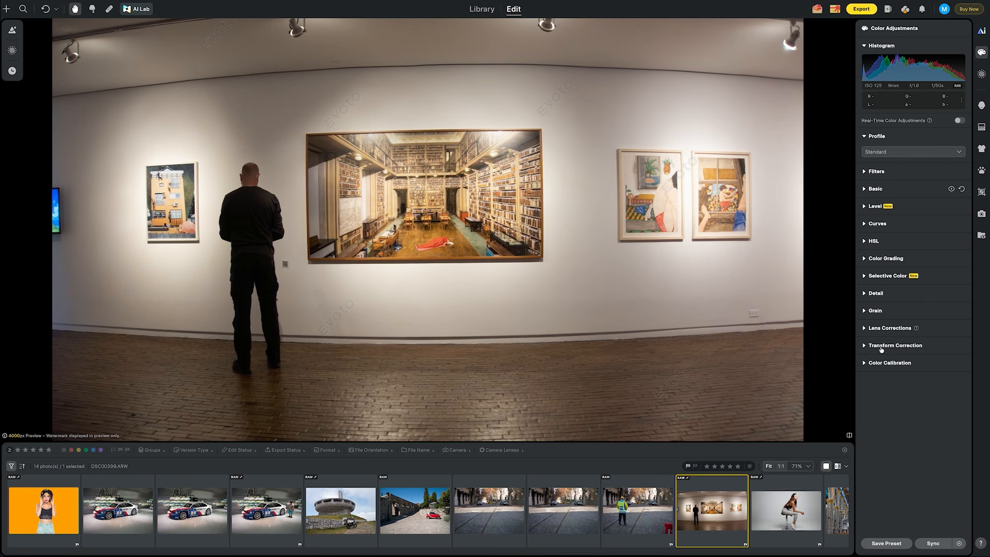
pyautogui.click(866, 328)
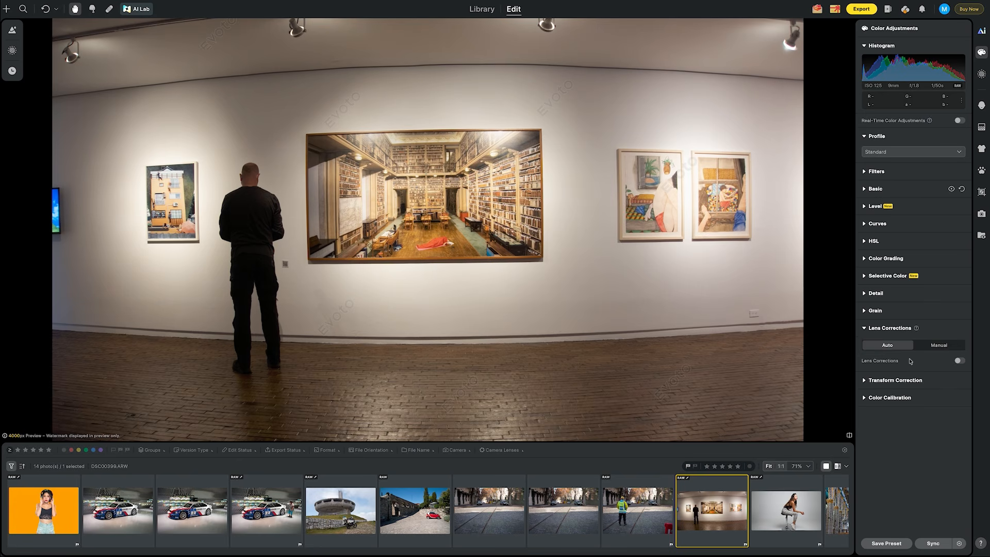
pyautogui.click(958, 361)
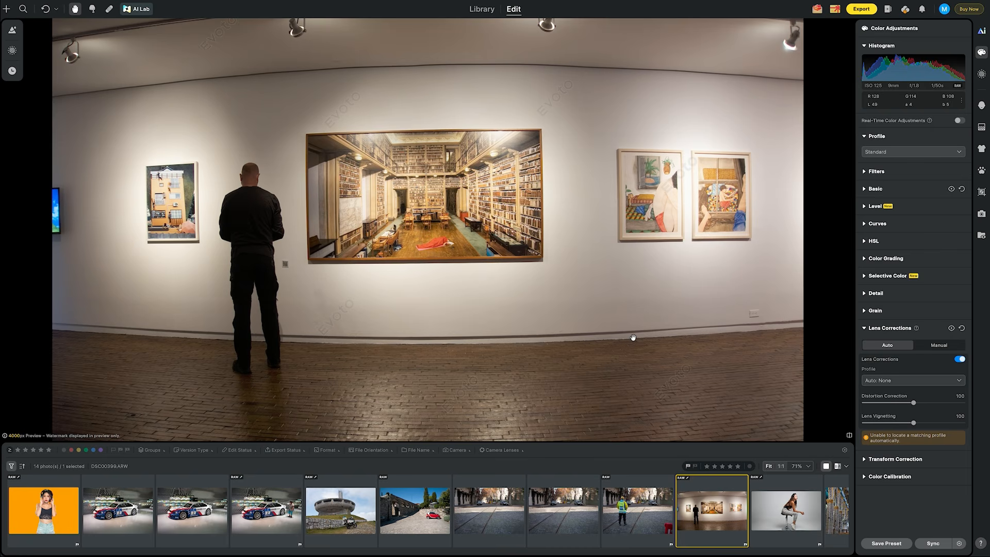
pyautogui.click(939, 346)
pyautogui.moveTo(914, 367); pyautogui.dragTo(952, 366)
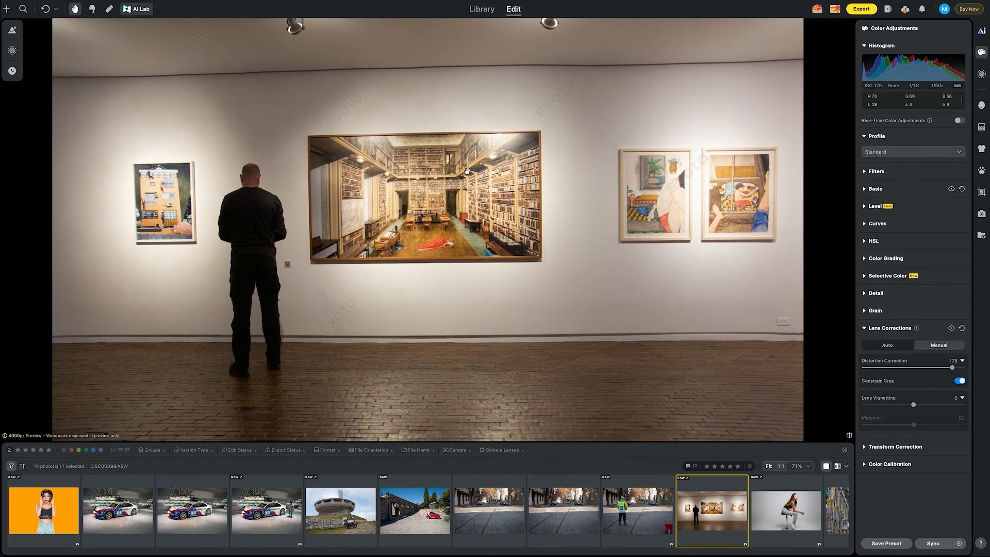
# - Draw four Keystone guides along the edges of the large framed painting in Transform Correction
pyautogui.click(875, 447)
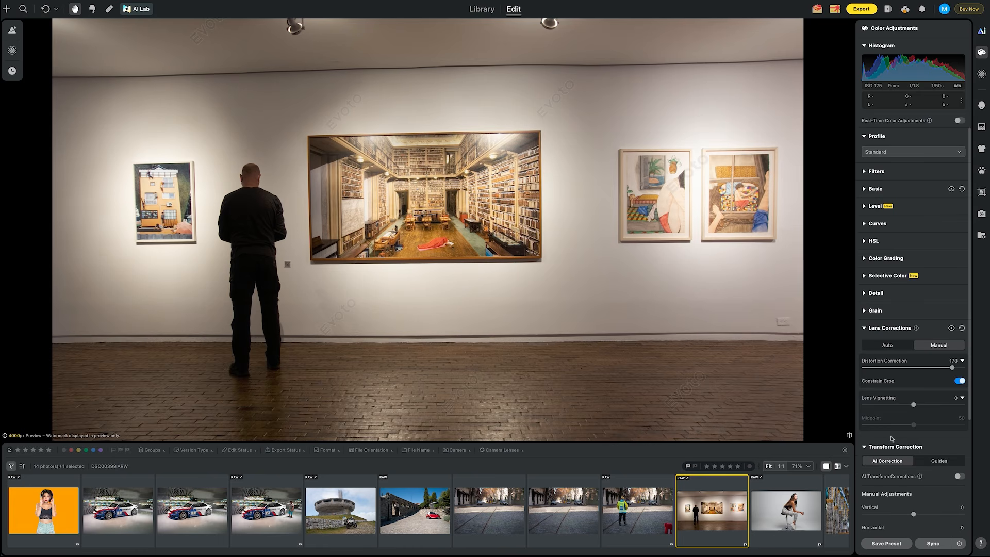
pyautogui.scroll(-3, 900, 433)
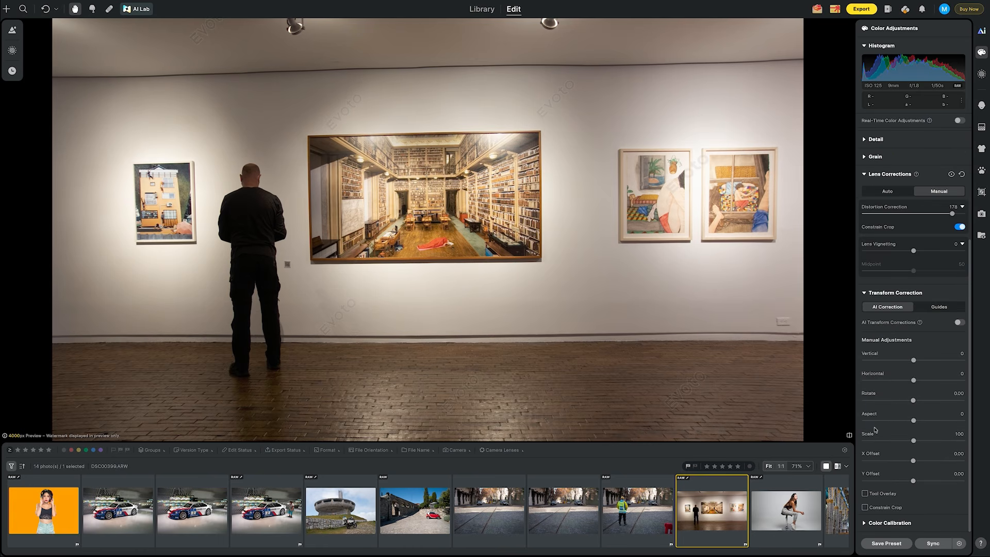
pyautogui.click(943, 307)
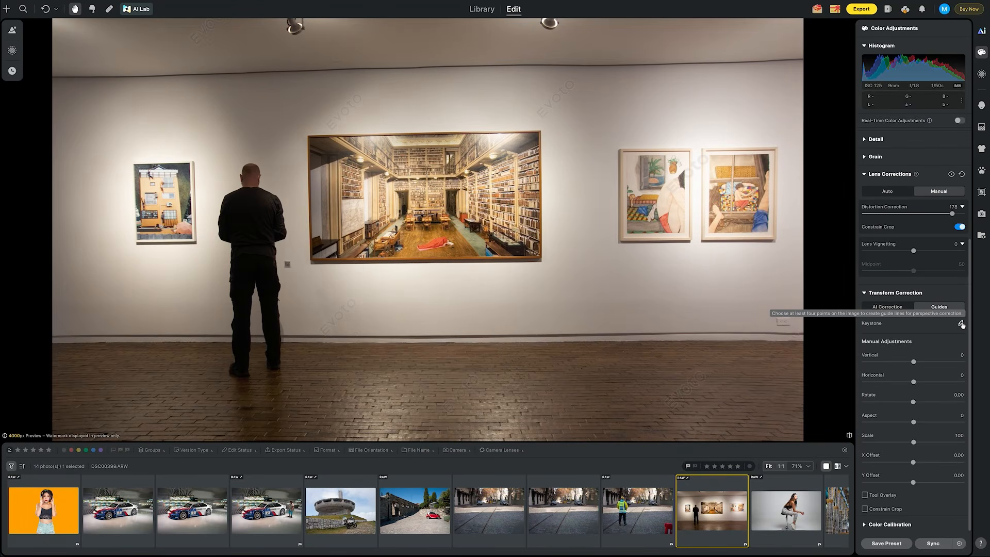
pyautogui.click(961, 324)
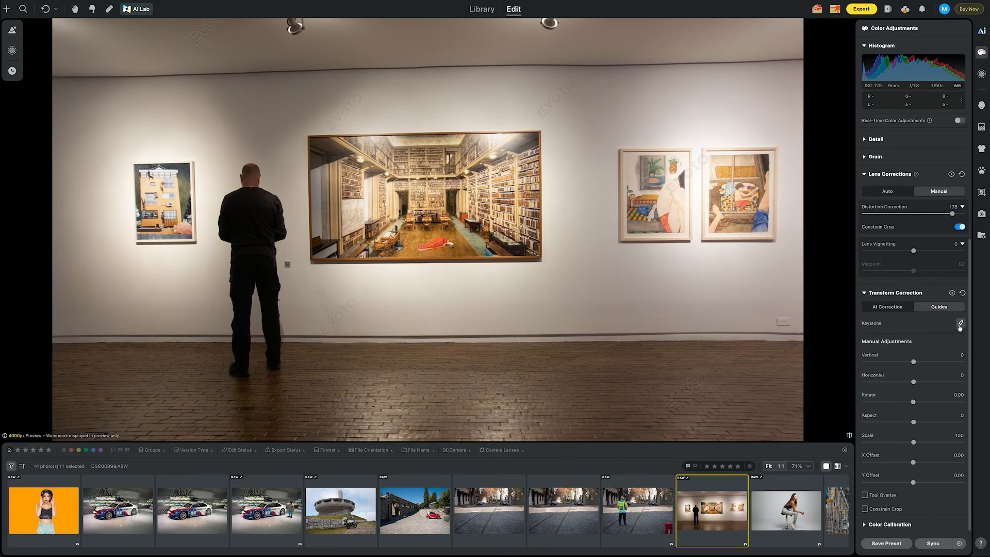
pyautogui.scroll(3, 405, 295)
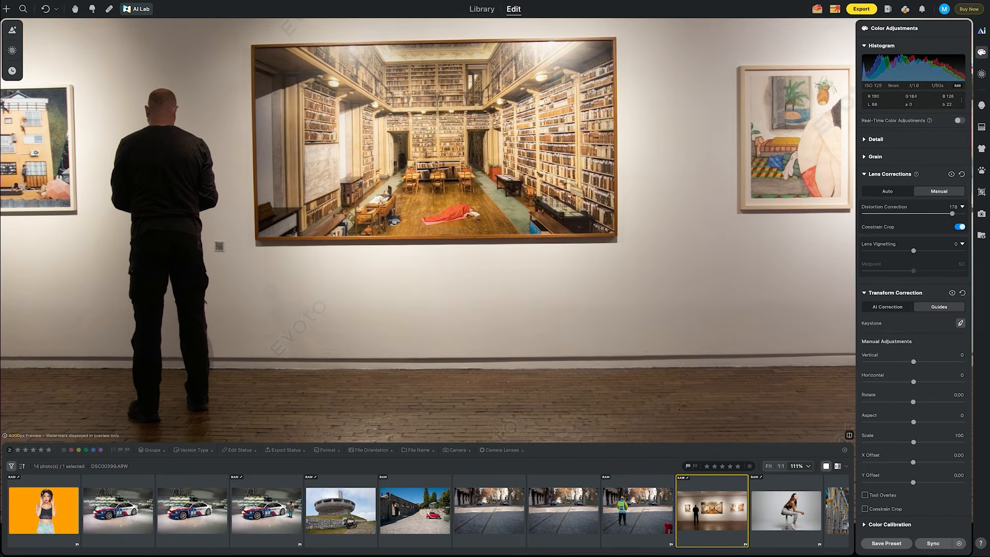
pyautogui.moveTo(254, 240); pyautogui.dragTo(617, 238)
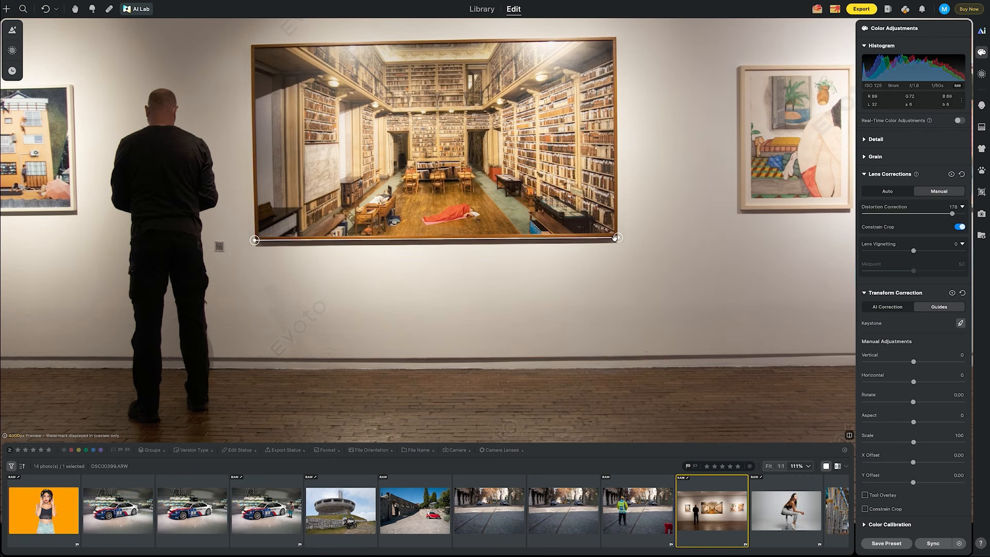
pyautogui.moveTo(277, 44); pyautogui.dragTo(615, 37)
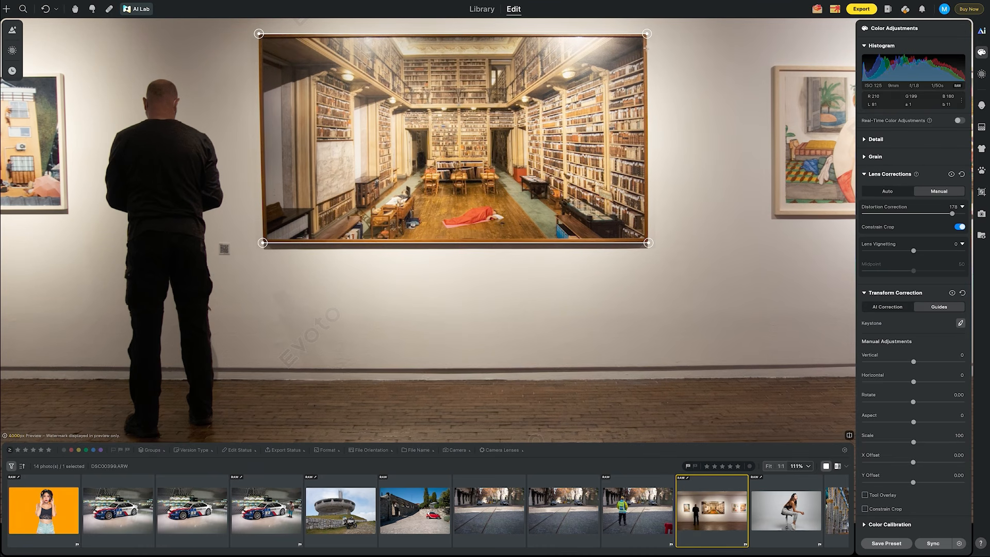
pyautogui.moveTo(648, 227); pyautogui.dragTo(648, 228)
pyautogui.moveTo(645, 41); pyautogui.dragTo(646, 44)
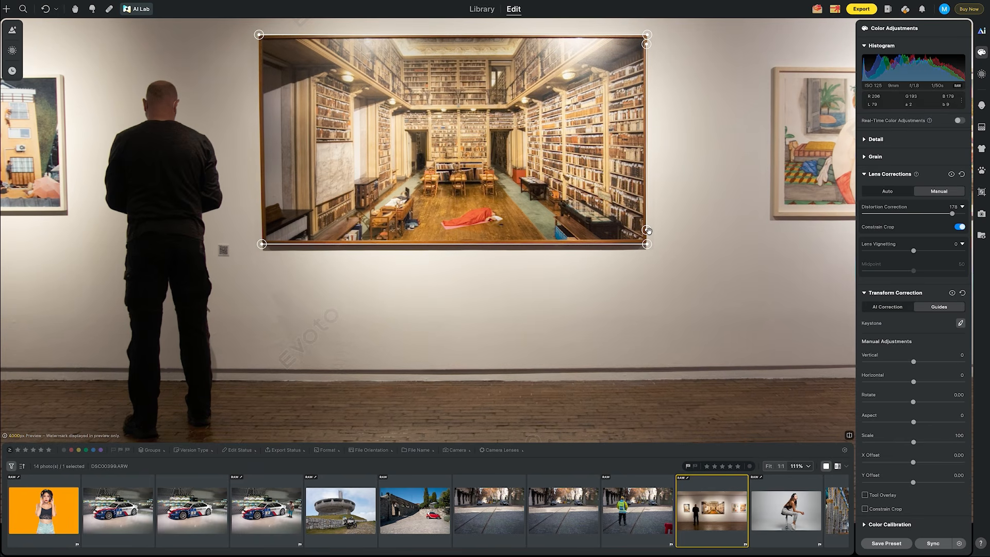
pyautogui.moveTo(257, 45); pyautogui.dragTo(260, 225)
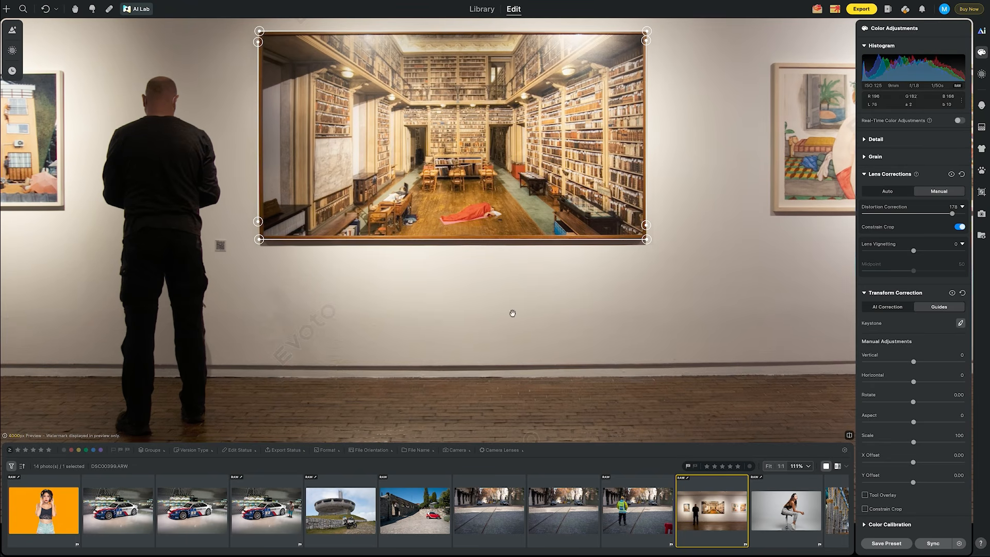
pyautogui.click(769, 466)
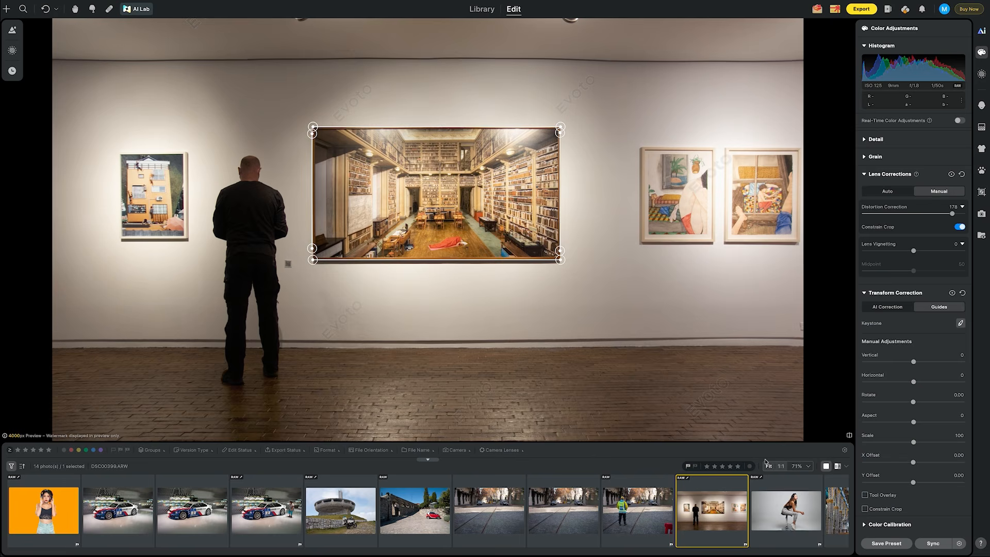
pyautogui.click(960, 324)
# - Toggle between before and after views to compare the corrected gallery photo with the original
pyautogui.press('\\')
pyautogui.press('\\')
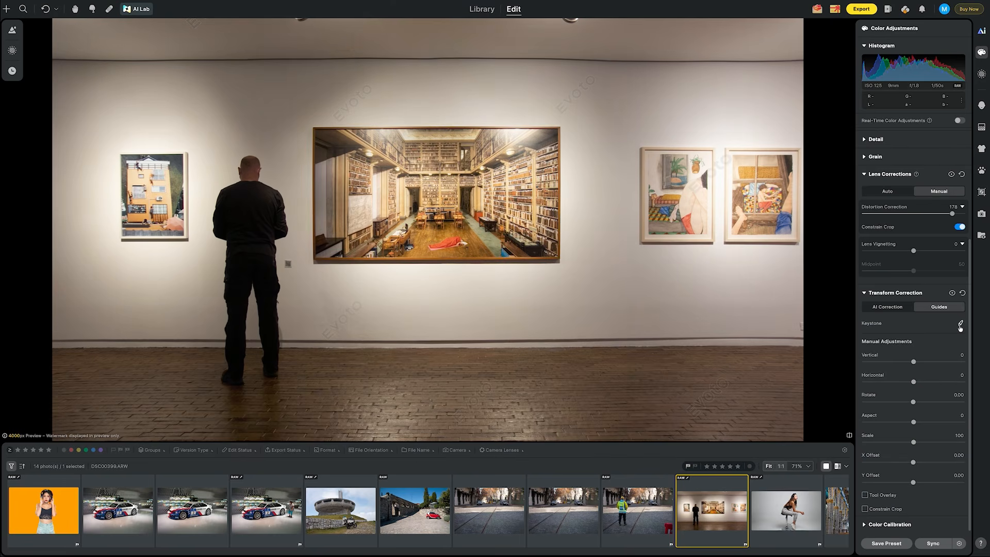
pyautogui.press('\\')
pyautogui.press('\\')
pyautogui.press('\\')
pyautogui.press('\\')
pyautogui.press('\\')
pyautogui.press('\\')
pyautogui.press('\\')
pyautogui.press('\\')
pyautogui.press('\\')
pyautogui.press('\\')
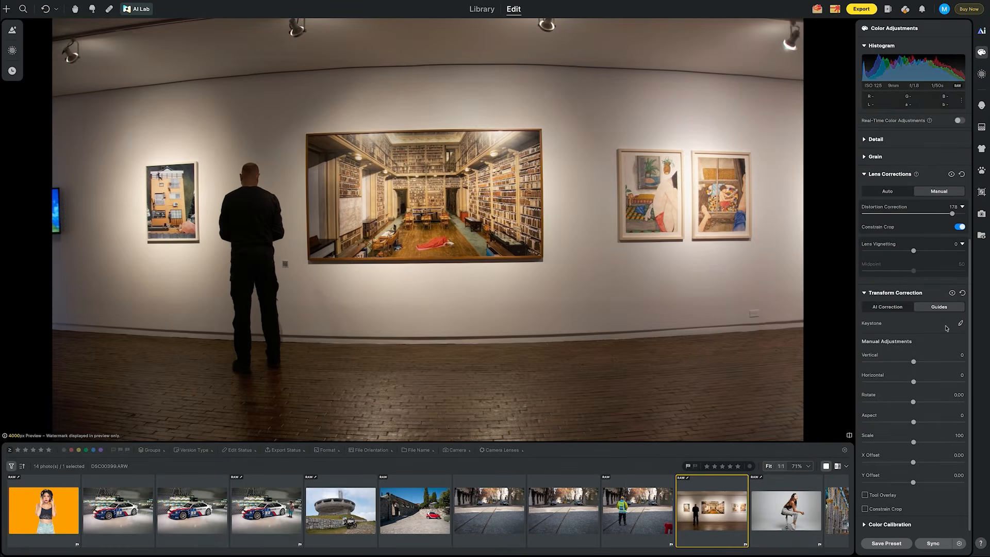